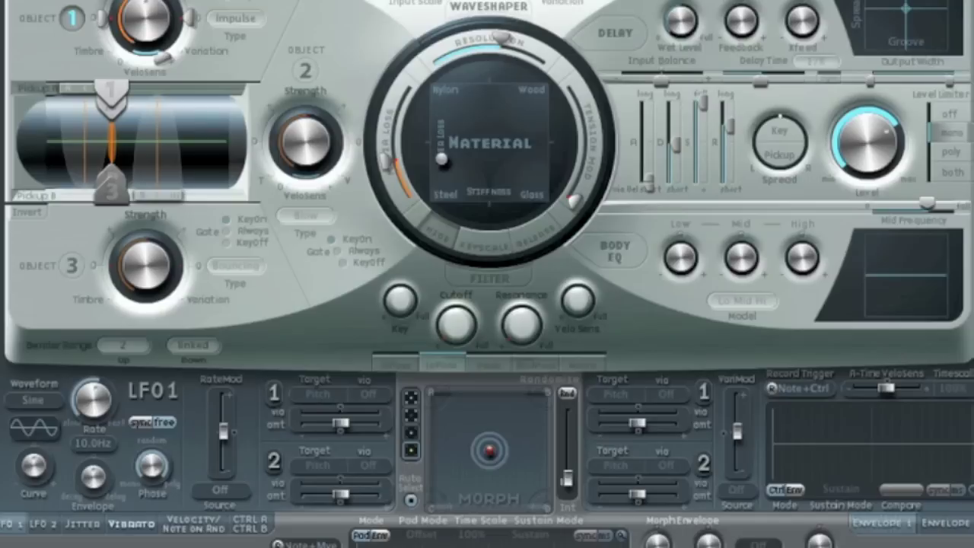
# Load the 0000 default setting from the 12 Tutorial presets
pyautogui.click(593, 2)
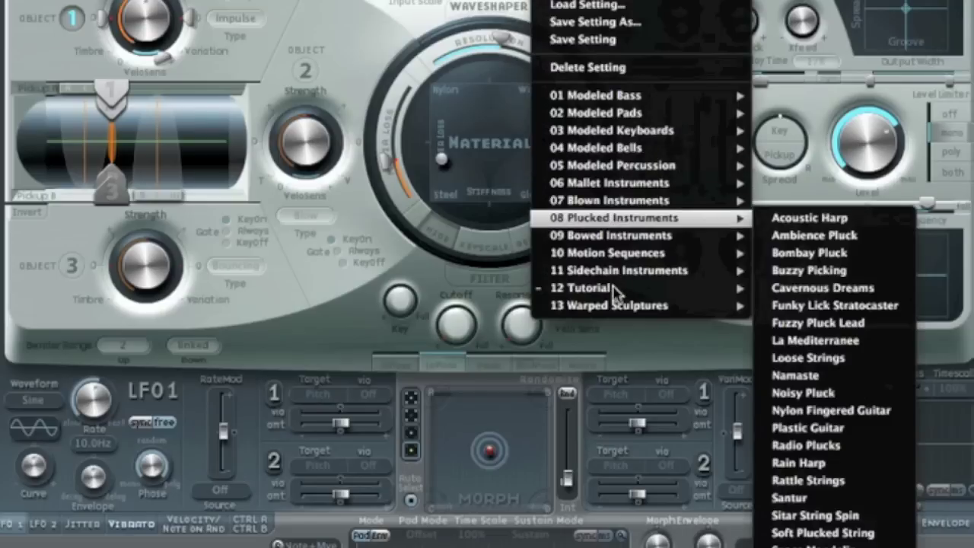
pyautogui.moveTo(734, 295)
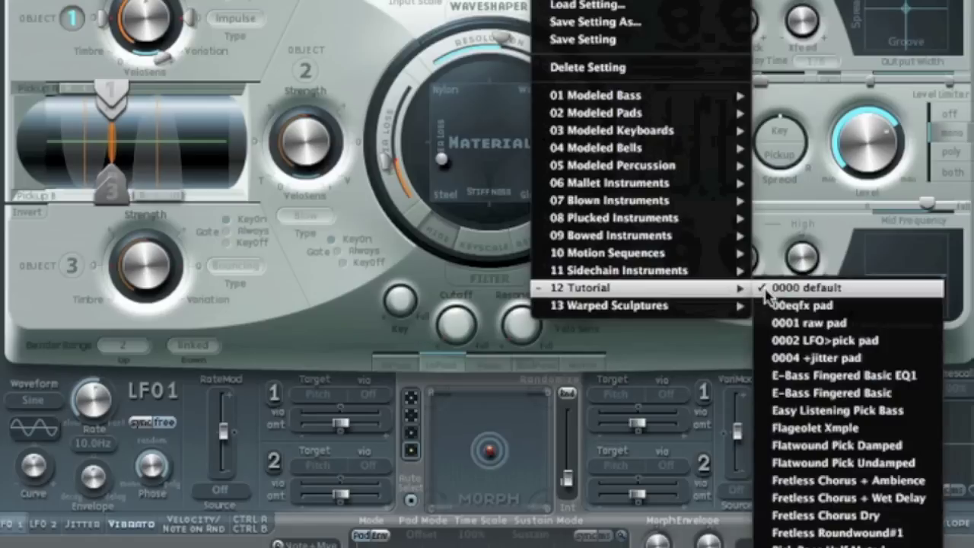
pyautogui.click(799, 288)
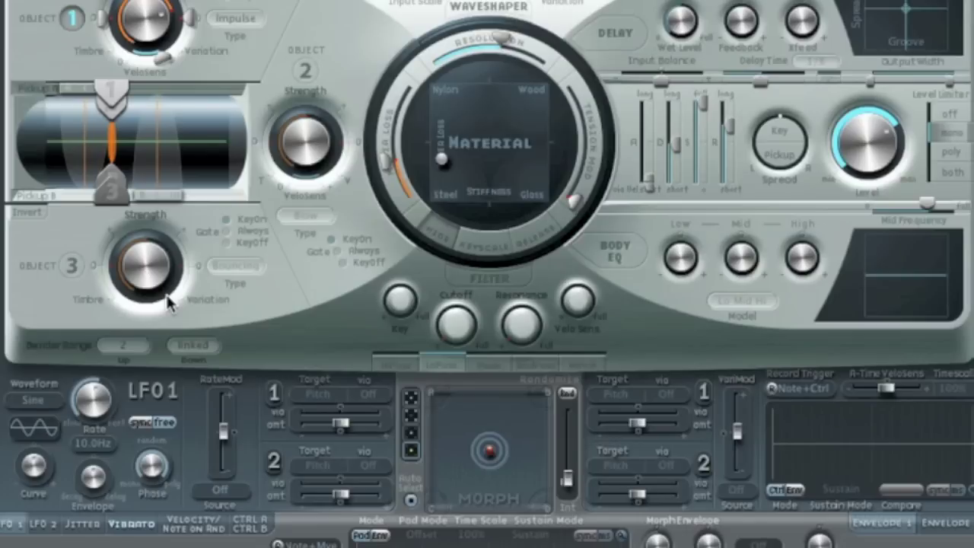
# Toggle Object 3 on and back off to compare its effect on the string
pyautogui.click(68, 265)
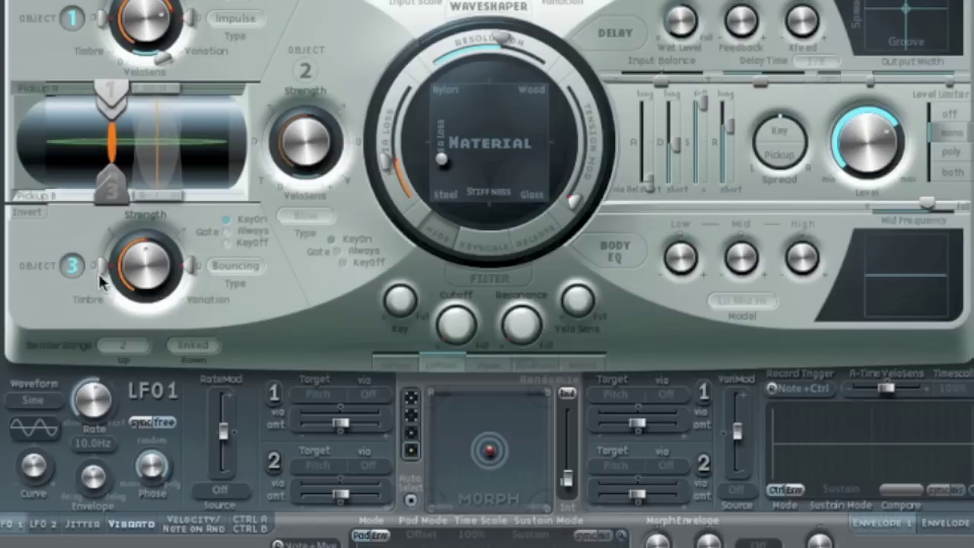
pyautogui.click(61, 266)
pyautogui.click(61, 266)
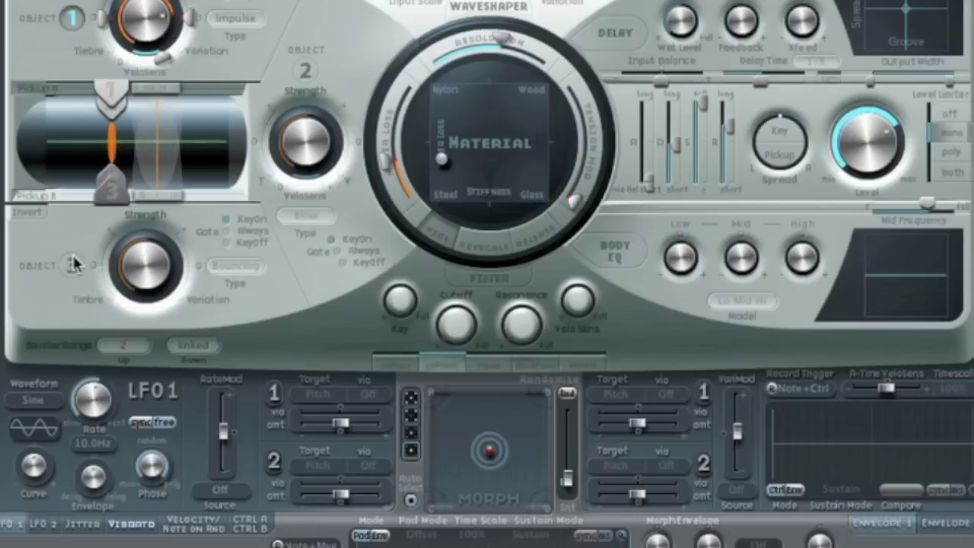
# Move Object 1 toward the string's right end and Object 2 to its left end, with Object 3 switched on between them
pyautogui.moveTo(111, 86); pyautogui.dragTo(192, 87)
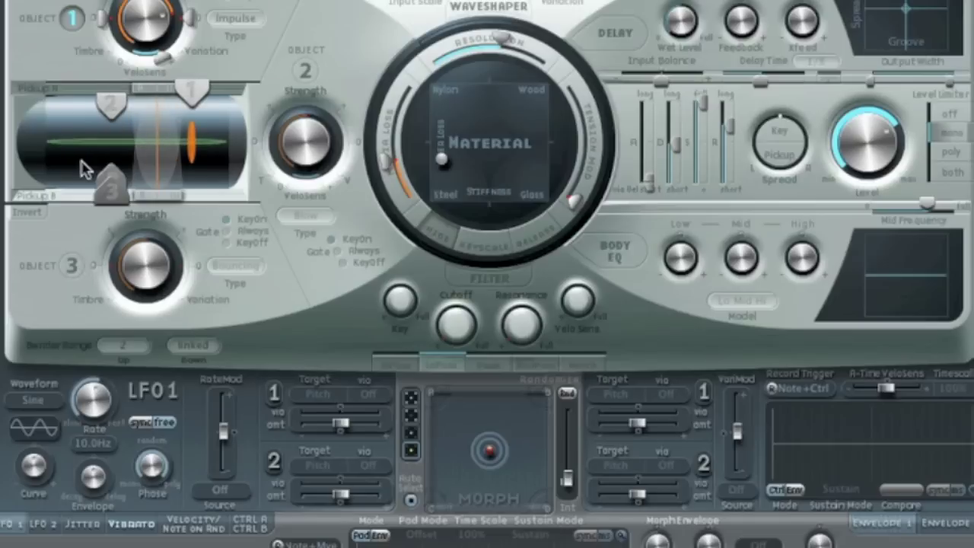
pyautogui.click(72, 265)
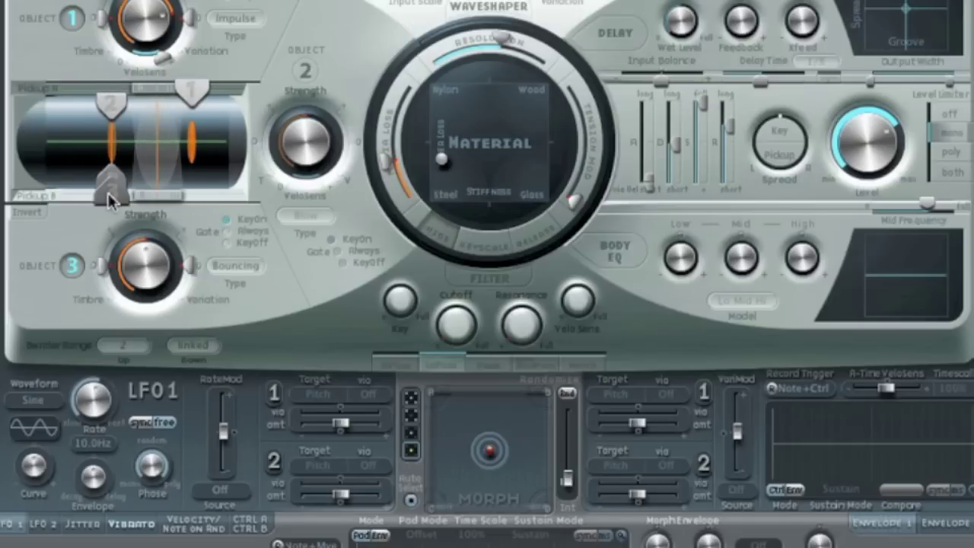
pyautogui.moveTo(110, 196)
pyautogui.mouseDown()
pyautogui.moveTo(46, 192)
pyautogui.moveTo(68, 192)
pyautogui.mouseUp()
pyautogui.moveTo(114, 106); pyautogui.dragTo(47, 107)
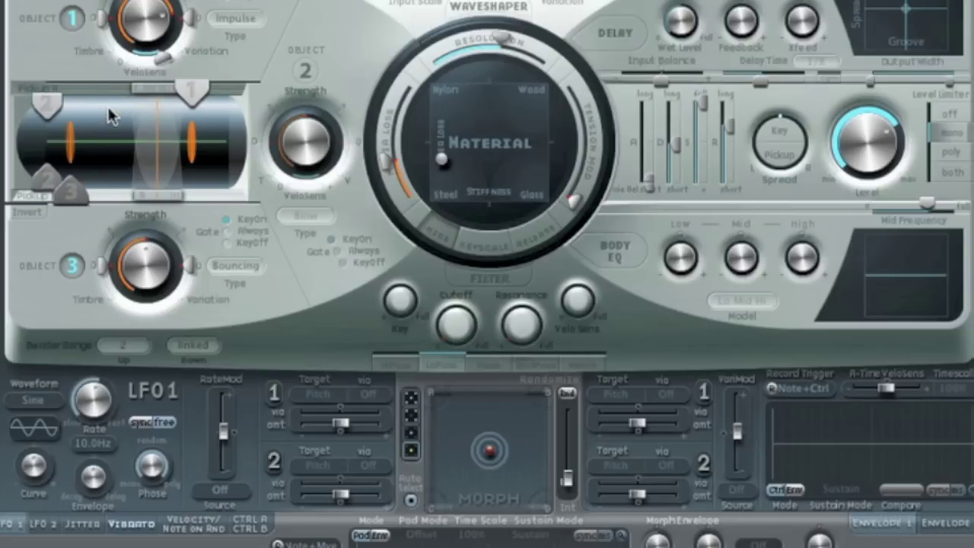
pyautogui.moveTo(75, 194); pyautogui.dragTo(113, 194)
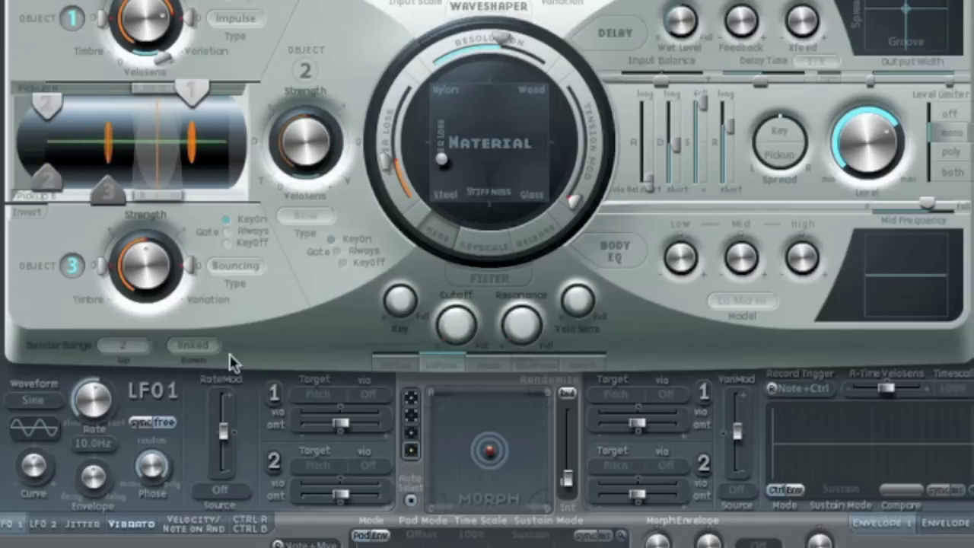
# Set Object 3's type to Disturb and try lower and higher Strength amounts
pyautogui.click(238, 265)
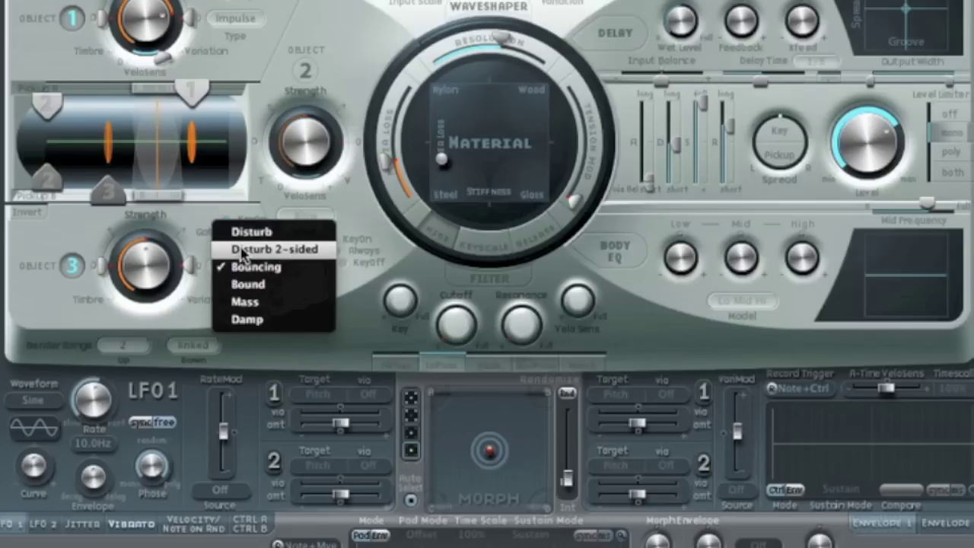
pyautogui.click(248, 233)
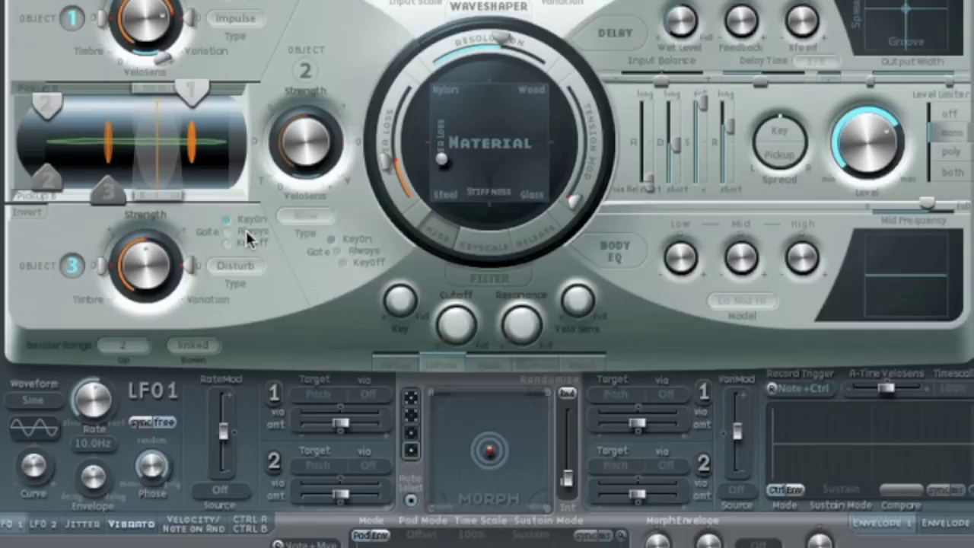
pyautogui.moveTo(149, 262); pyautogui.dragTo(149, 261)
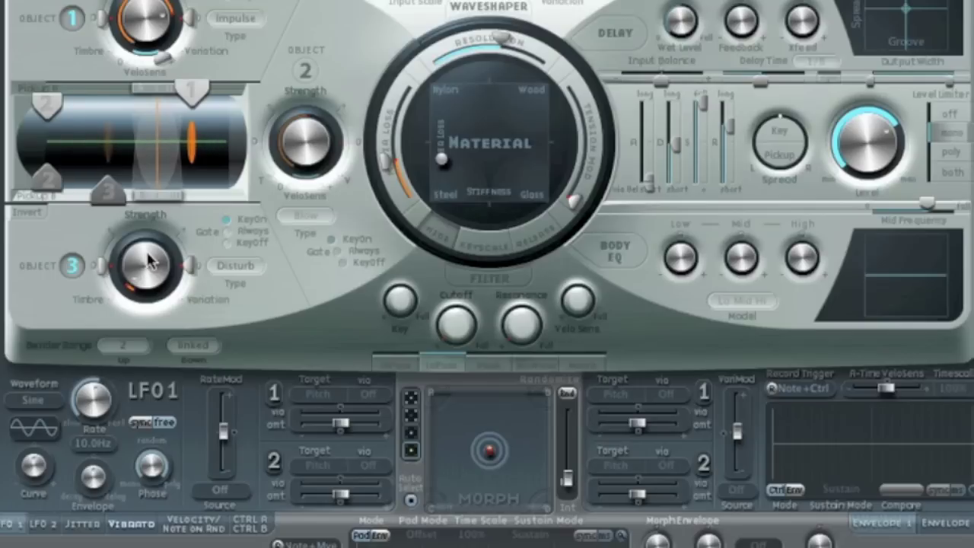
pyautogui.moveTo(149, 261); pyautogui.dragTo(149, 261)
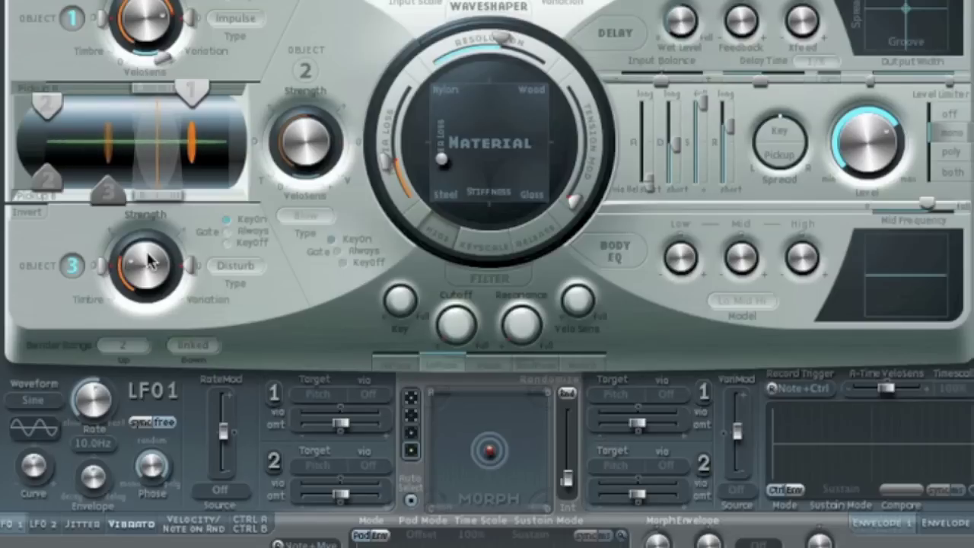
# Move Object 3 toward the middle of the string, raise its Strength, and nudge Object 1 slightly left
pyautogui.moveTo(107, 197); pyautogui.dragTo(145, 197)
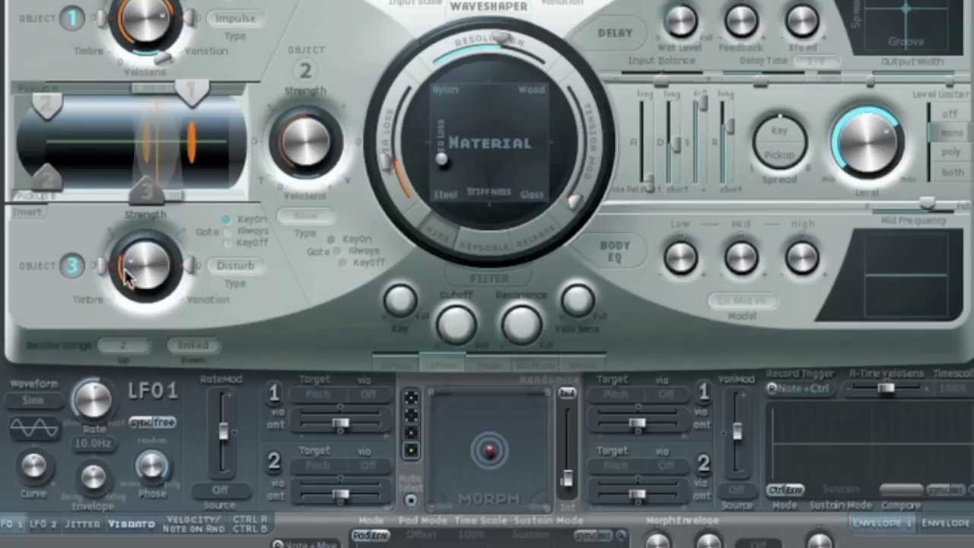
pyautogui.moveTo(124, 269); pyautogui.dragTo(182, 164)
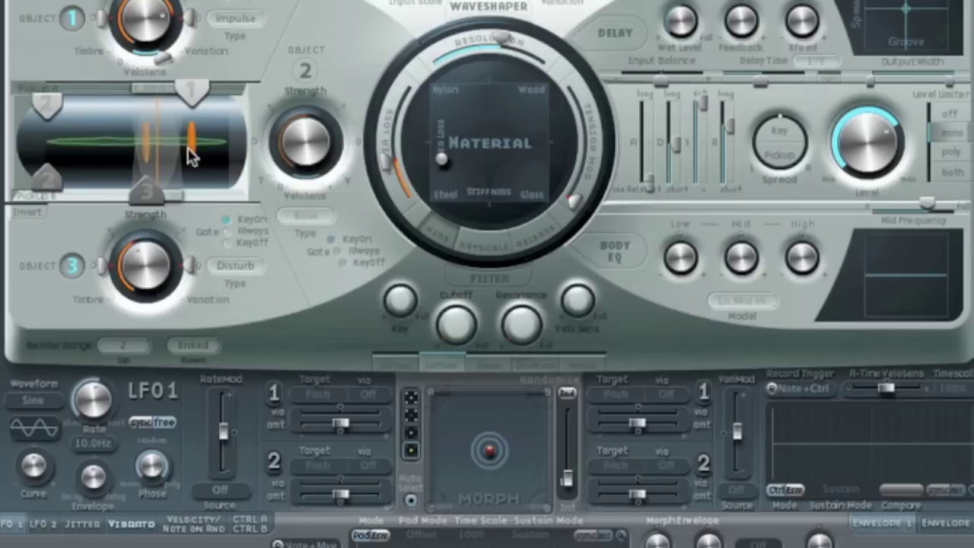
pyautogui.moveTo(185, 85); pyautogui.dragTo(121, 85)
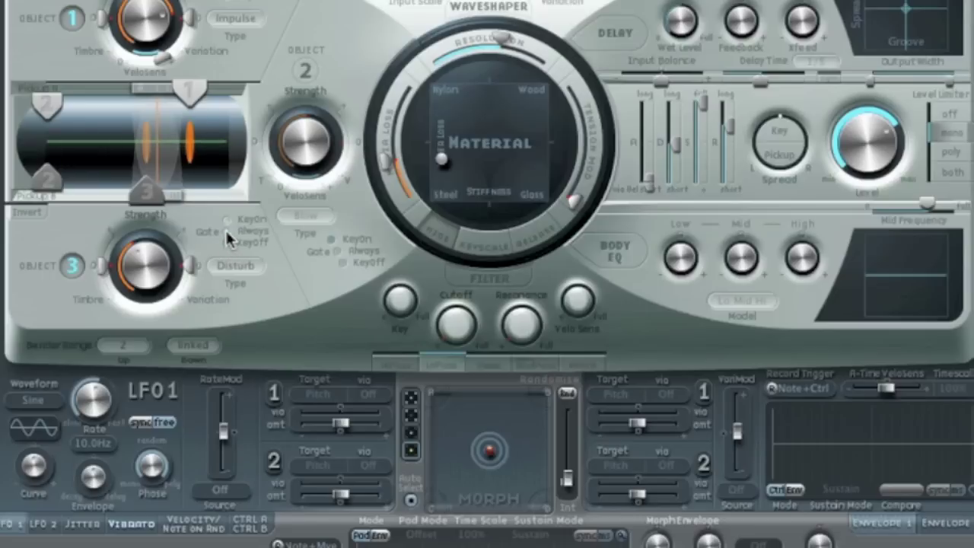
# Set Object 3's gate to Always and move the material point fully into the Steel corner
pyautogui.click(226, 231)
pyautogui.moveTo(145, 189)
pyautogui.mouseDown()
pyautogui.moveTo(102, 188)
pyautogui.moveTo(140, 189)
pyautogui.mouseUp()
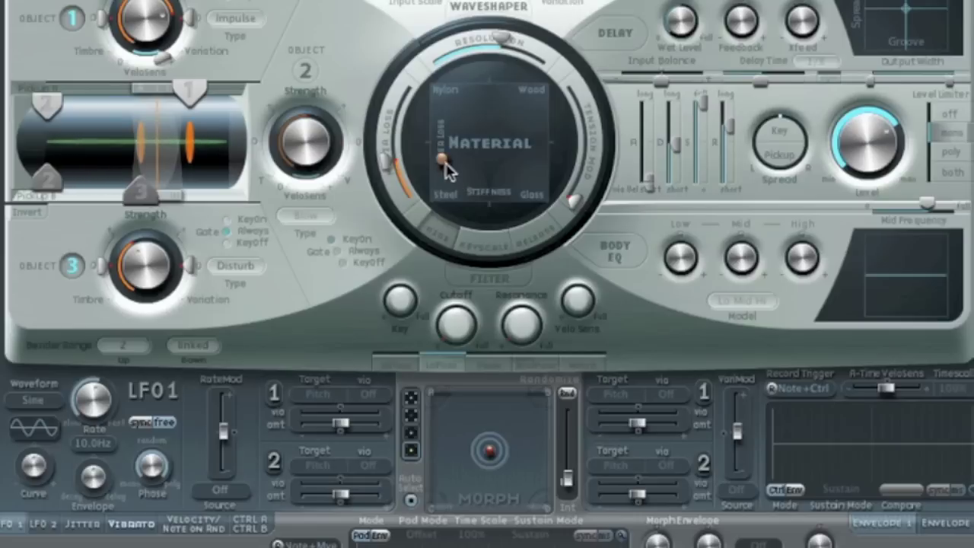
pyautogui.moveTo(442, 161); pyautogui.dragTo(431, 199)
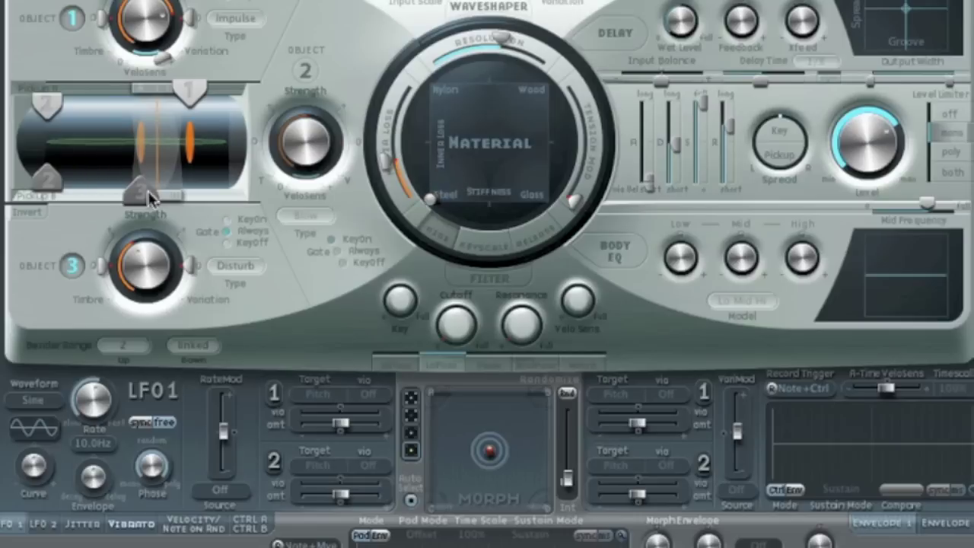
# Try Object 3 at several positions left of the string's middle and lower the string's Resolution
pyautogui.click(109, 196)
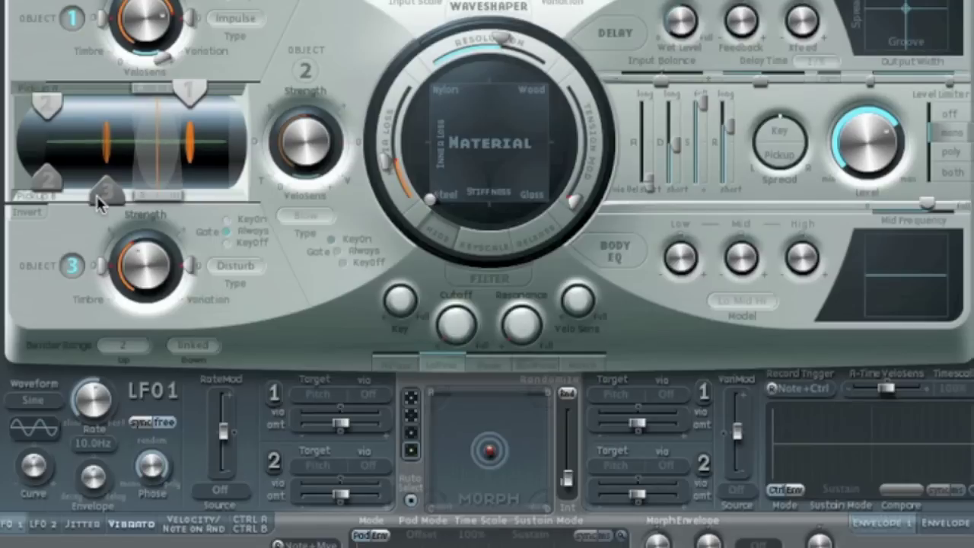
pyautogui.moveTo(99, 201); pyautogui.dragTo(89, 202)
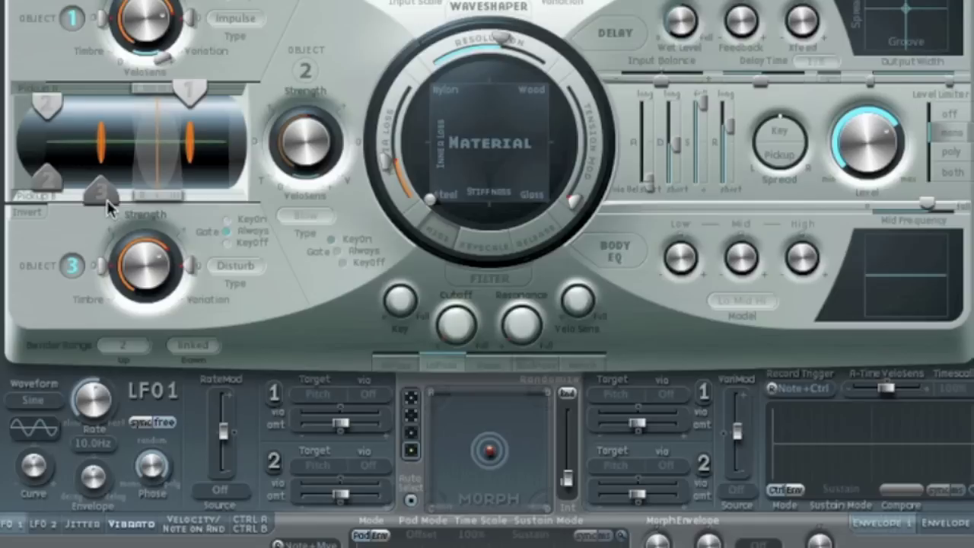
pyautogui.moveTo(107, 201); pyautogui.dragTo(133, 201)
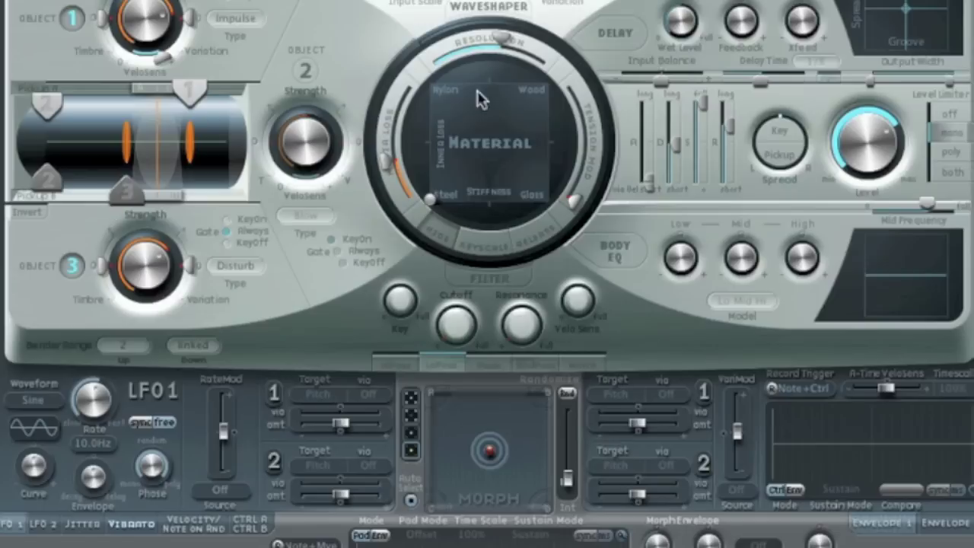
pyautogui.moveTo(523, 52); pyautogui.dragTo(457, 39)
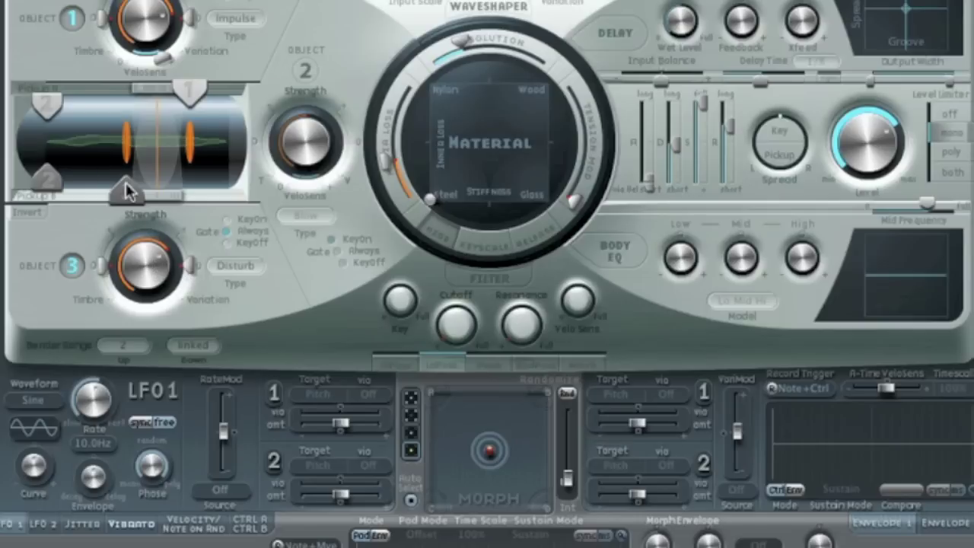
pyautogui.moveTo(127, 189); pyautogui.dragTo(113, 189)
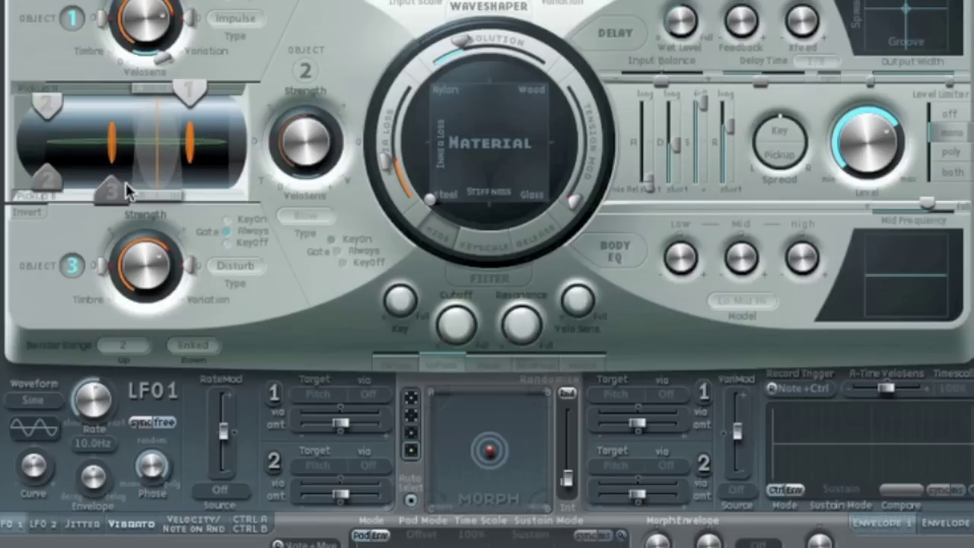
# Set Object 3's type to Disturb 2-sided and shift it slightly right along the string
pyautogui.click(249, 266)
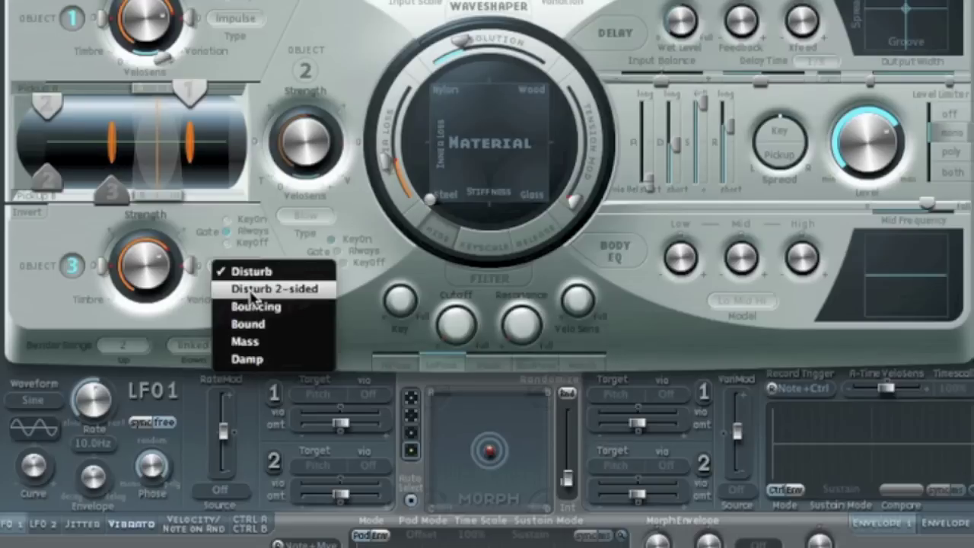
pyautogui.click(252, 292)
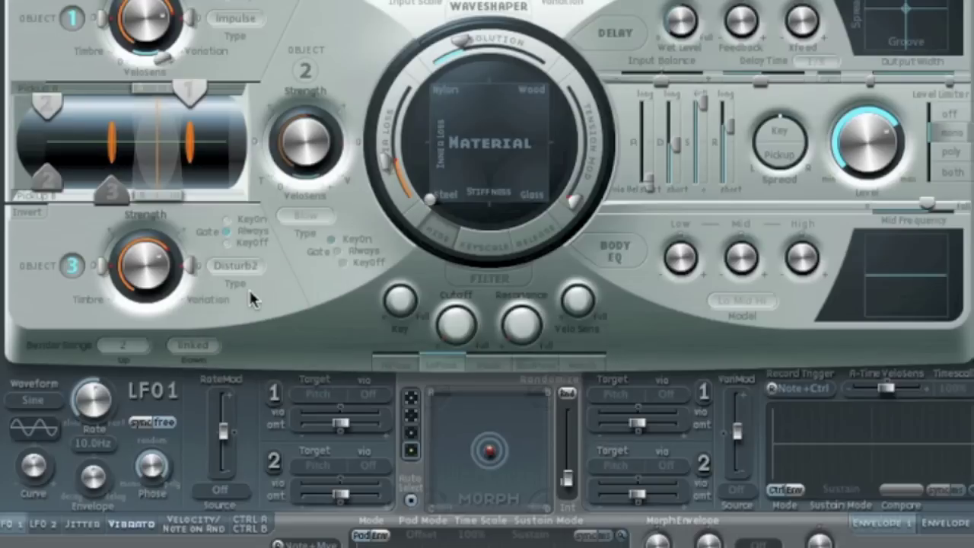
pyautogui.moveTo(104, 190); pyautogui.dragTo(113, 196)
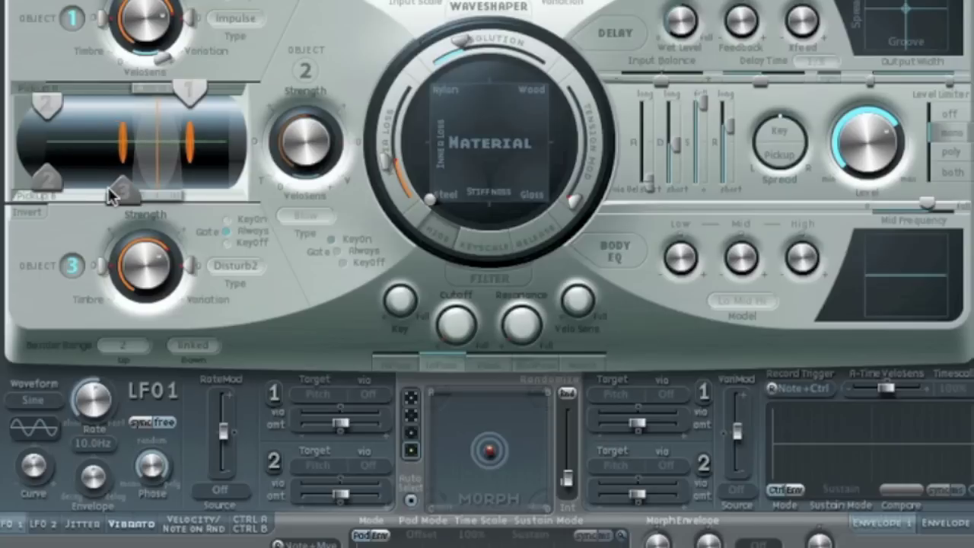
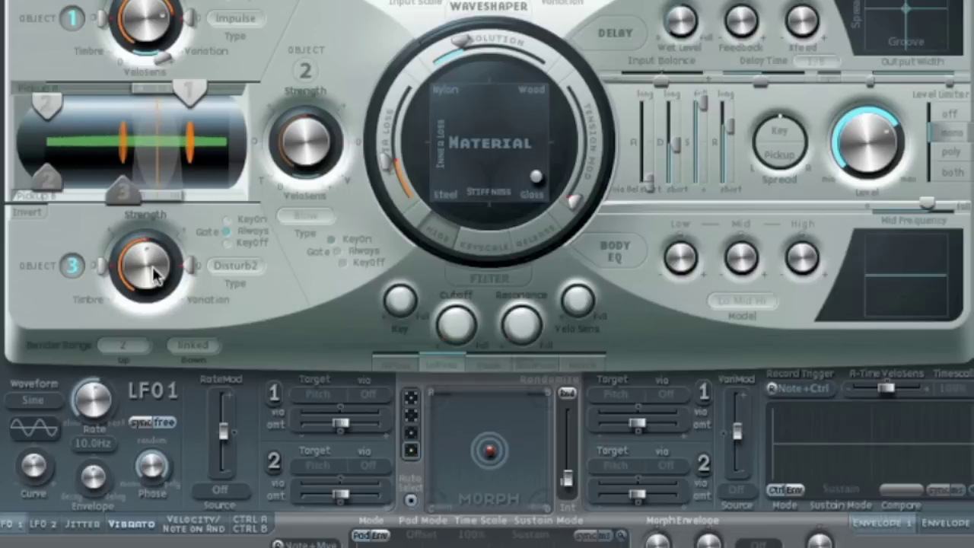
# Move Object 3 back left along the string, keep its gate on Always, and shift Pickup B to the right
pyautogui.moveTo(118, 194); pyautogui.dragTo(90, 194)
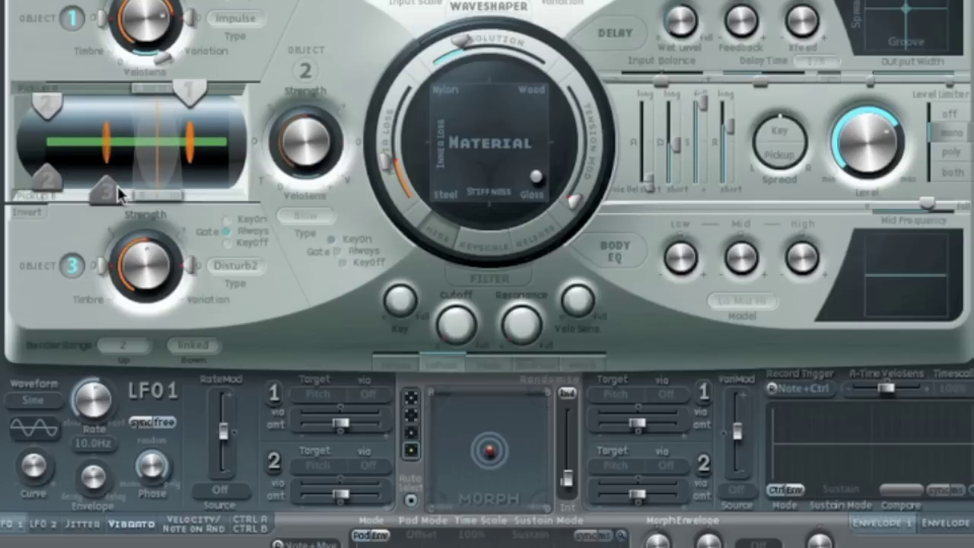
pyautogui.click(226, 242)
pyautogui.moveTo(160, 195); pyautogui.dragTo(181, 194)
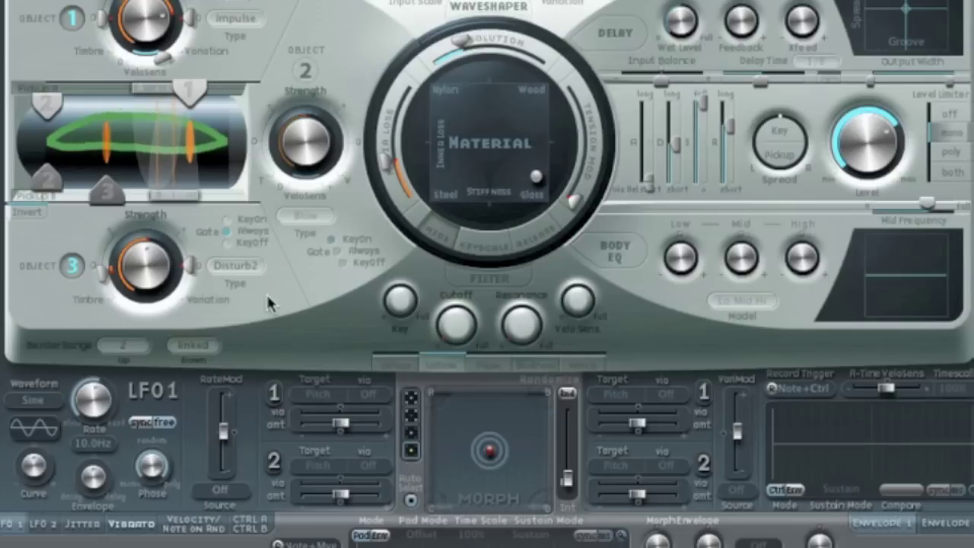
# Set Object 3's type to Bouncing and try it near the string's middle before returning it left of centre
pyautogui.click(212, 266)
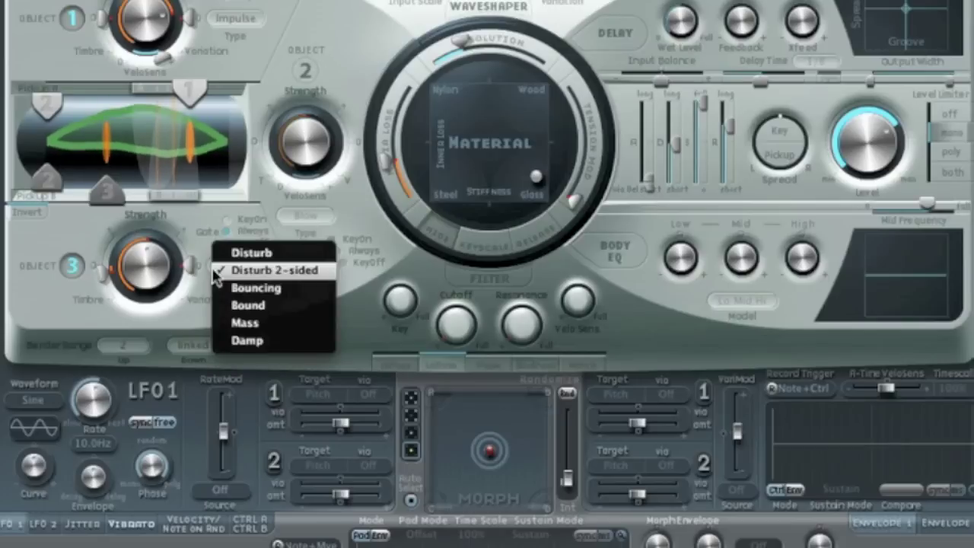
pyautogui.click(223, 291)
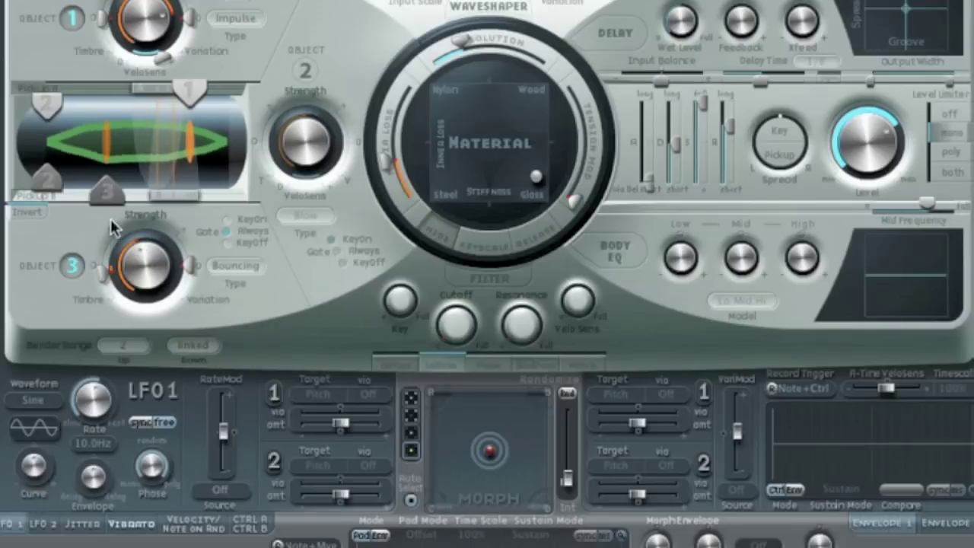
pyautogui.moveTo(109, 196); pyautogui.dragTo(149, 196)
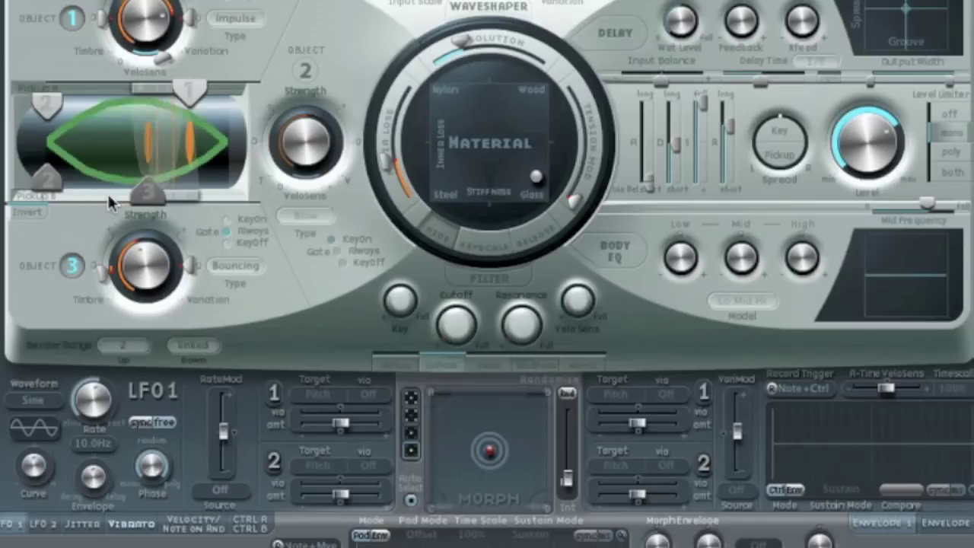
pyautogui.click(108, 195)
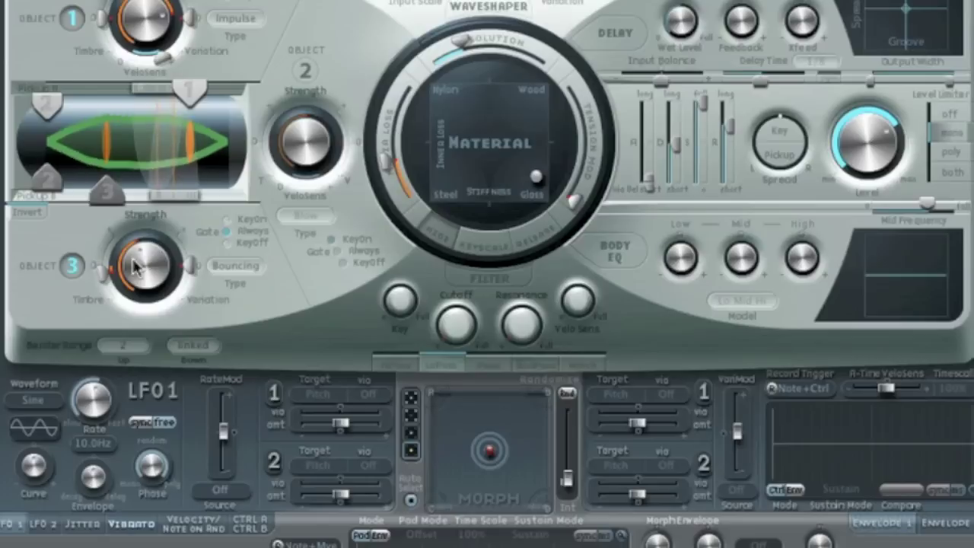
# Vary Object 3's Timbre slider down and back up to hear its effect on the bouncing sound
pyautogui.moveTo(104, 277)
pyautogui.mouseDown()
pyautogui.moveTo(106, 249)
pyautogui.moveTo(103, 263)
pyautogui.mouseUp()
pyautogui.scroll(-2, 104, 277)
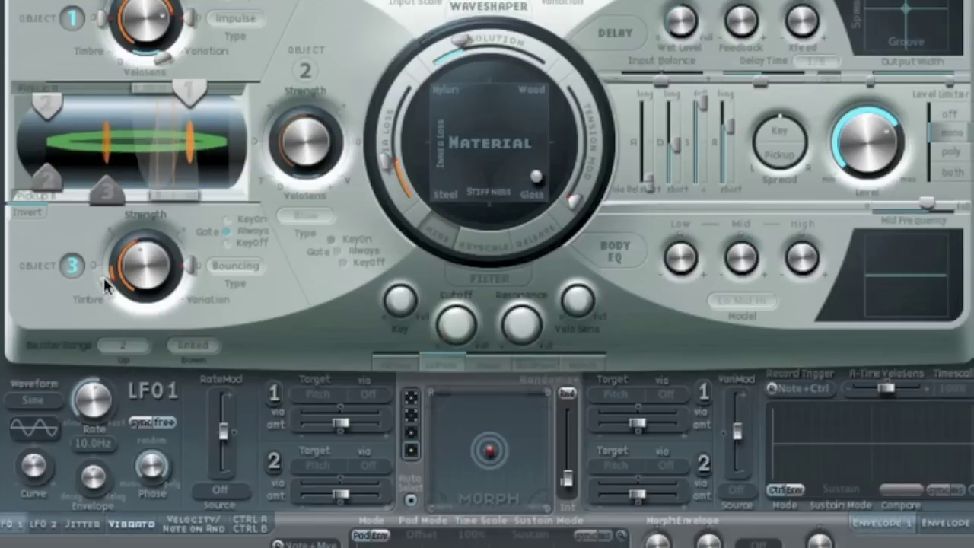
pyautogui.scroll(2, 104, 280)
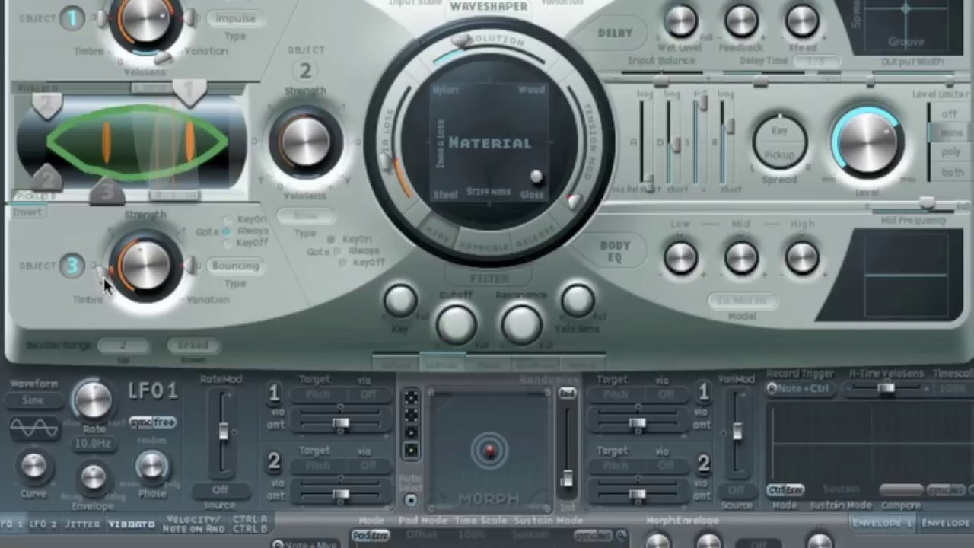
# Raise Object 3's Variation slider slightly to hear its effect on the bouncing sound
pyautogui.moveTo(190, 267); pyautogui.dragTo(191, 264)
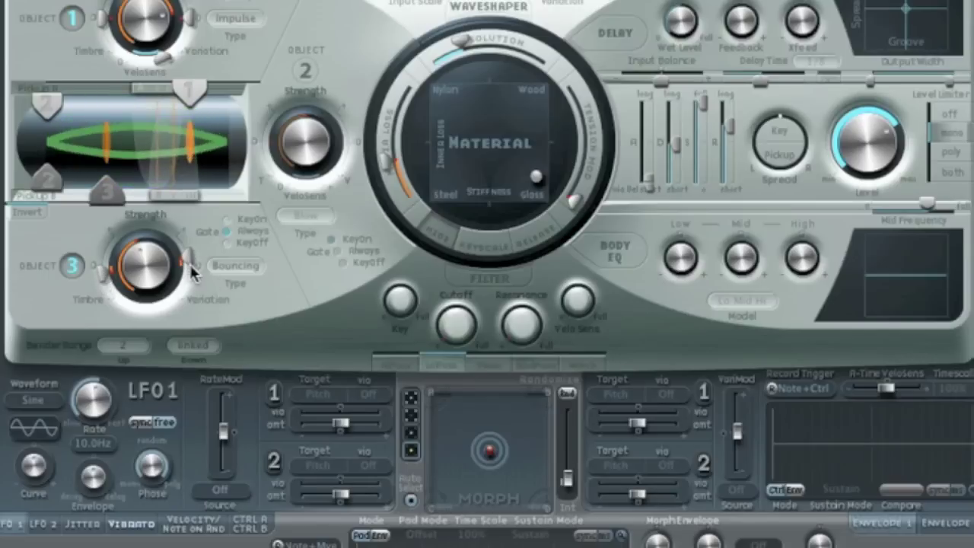
pyautogui.moveTo(190, 268); pyautogui.dragTo(190, 264)
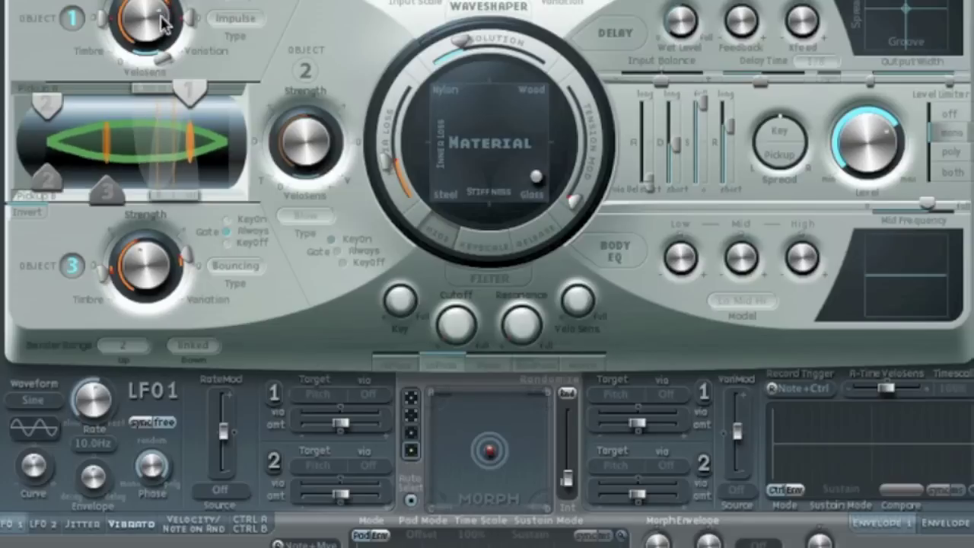
# Set Object 1's type to Bow wide and nudge Objects 1 and 3 slightly right along the string
pyautogui.click(247, 22)
pyautogui.click(261, 115)
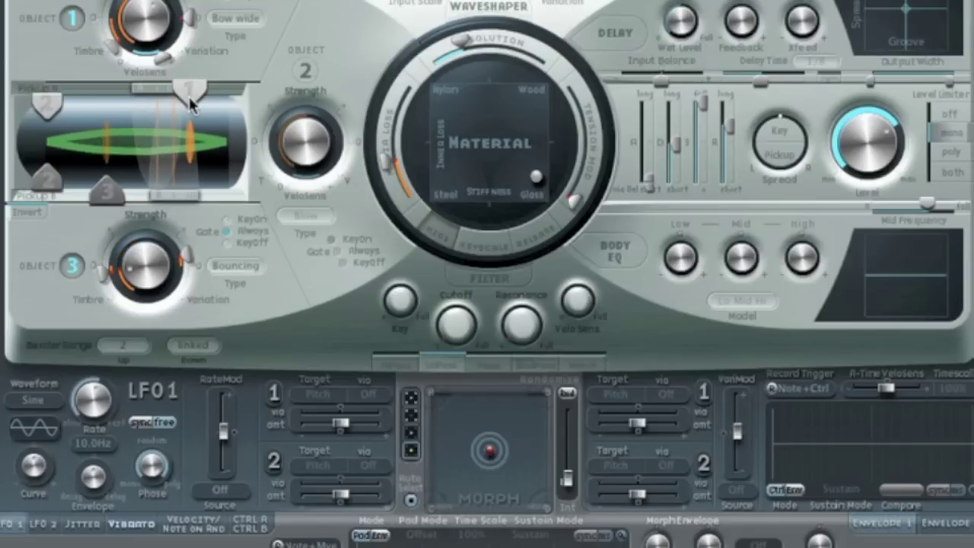
pyautogui.moveTo(189, 93)
pyautogui.mouseDown()
pyautogui.moveTo(207, 93)
pyautogui.moveTo(197, 92)
pyautogui.mouseUp()
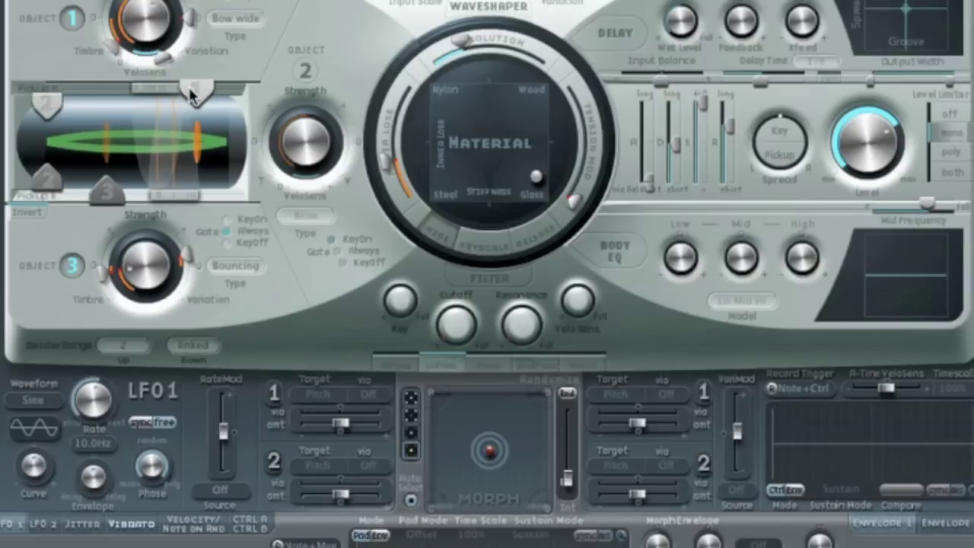
pyautogui.moveTo(106, 187)
pyautogui.mouseDown()
pyautogui.moveTo(140, 189)
pyautogui.moveTo(81, 189)
pyautogui.moveTo(109, 189)
pyautogui.mouseUp()
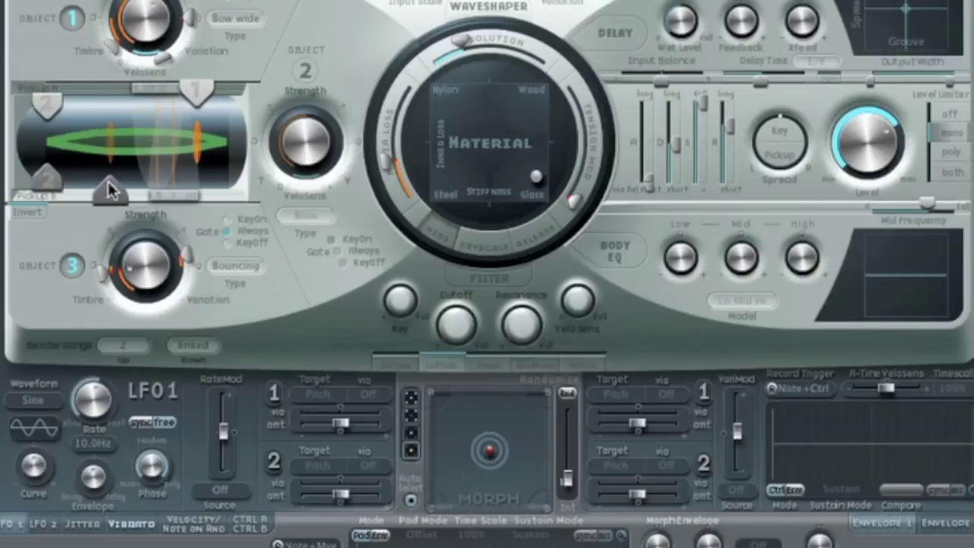
# Set Object 3's type to Bound and return Object 1's type to Impulse
pyautogui.click(235, 265)
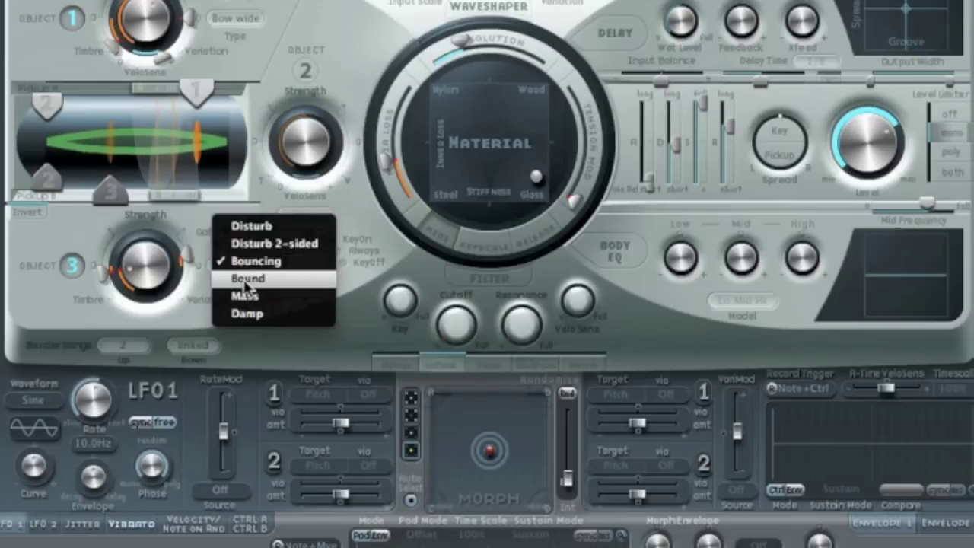
pyautogui.click(247, 279)
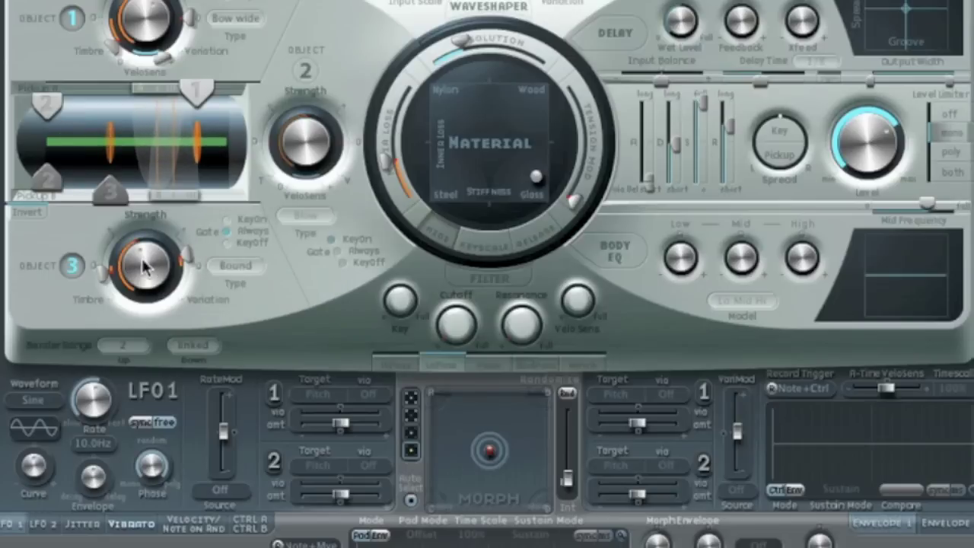
pyautogui.click(228, 20)
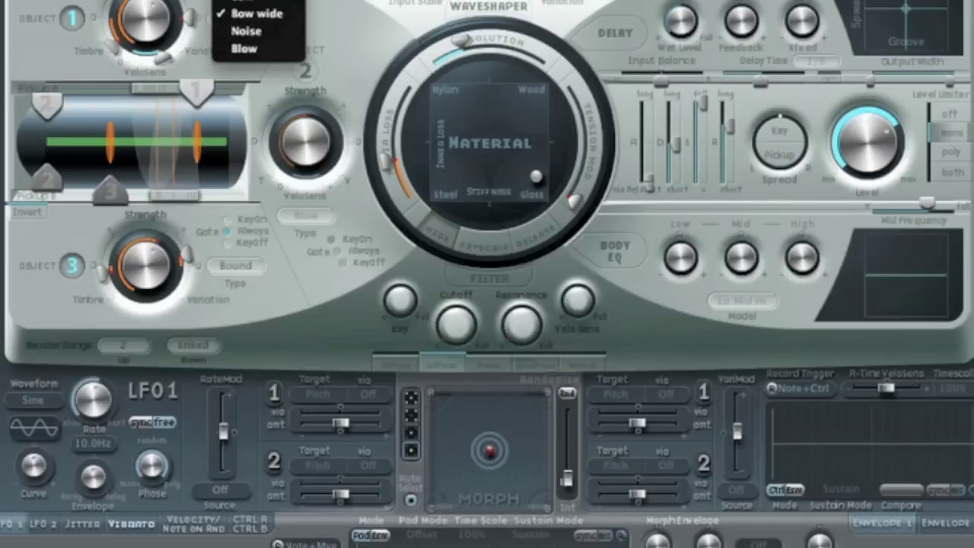
pyautogui.click(245, 1)
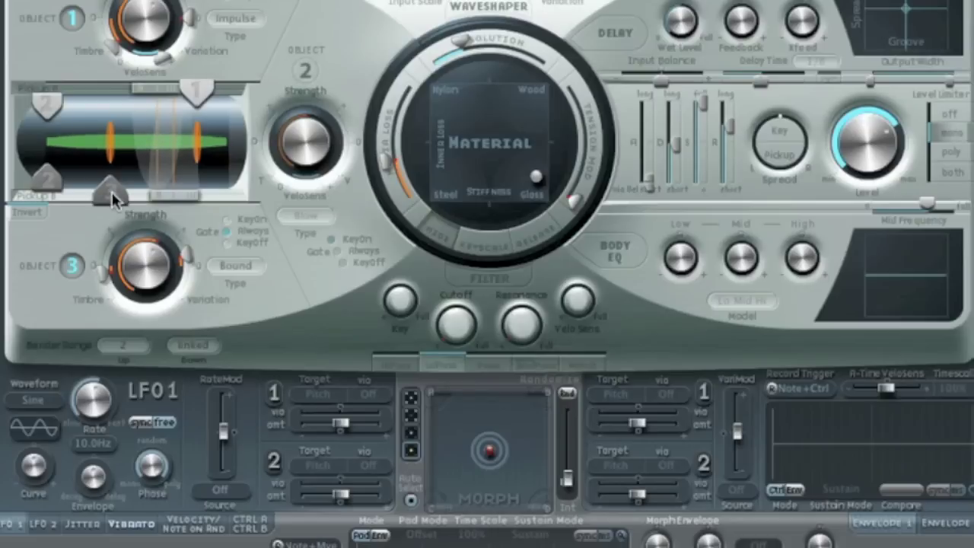
# Try Object 3 farther left with a higher Timbre, then place it near the string's middle and nudge Object 1 right
pyautogui.moveTo(112, 192); pyautogui.dragTo(94, 195)
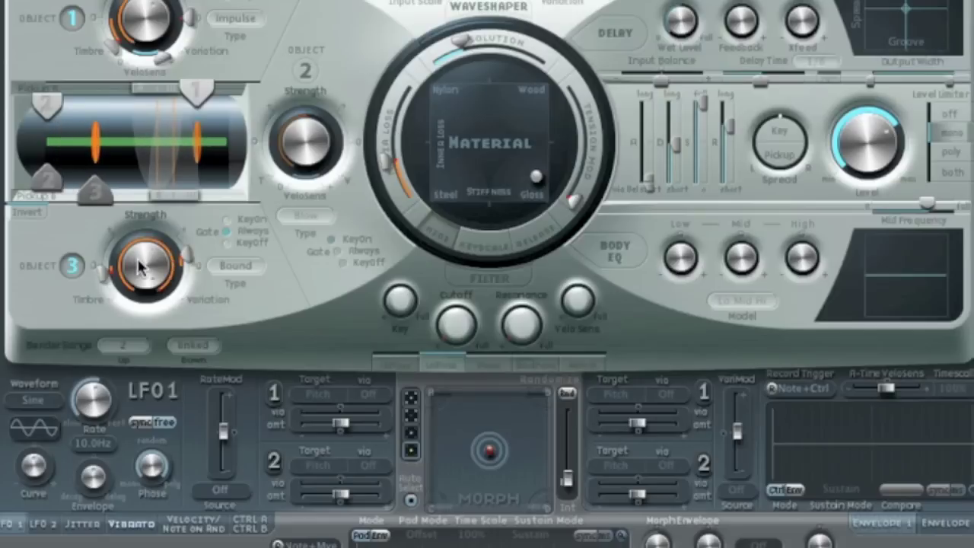
pyautogui.moveTo(104, 197); pyautogui.dragTo(99, 190)
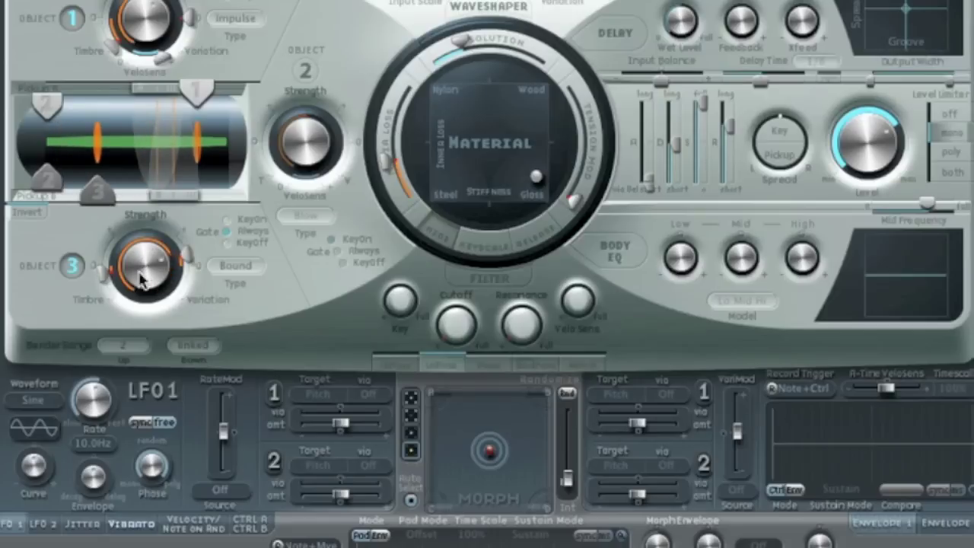
pyautogui.moveTo(102, 274); pyautogui.dragTo(105, 249)
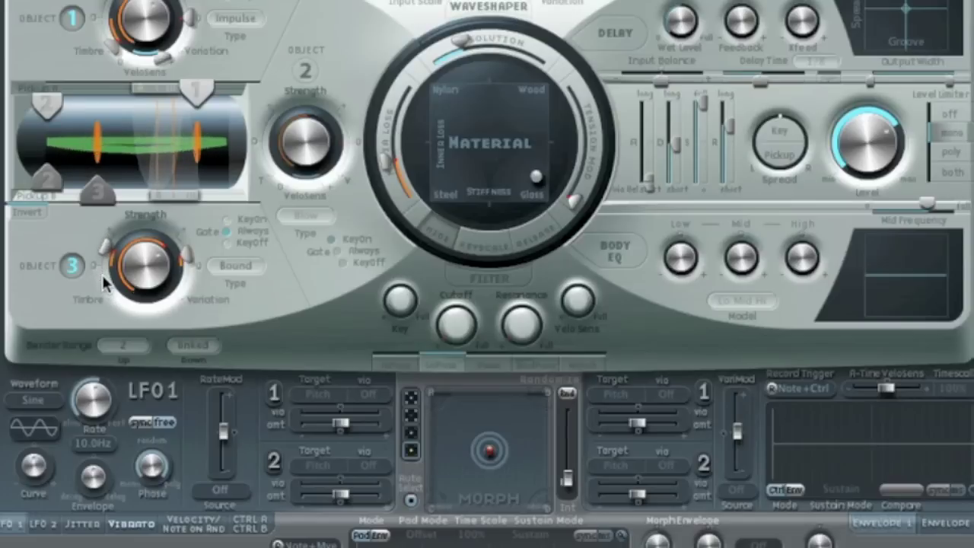
pyautogui.moveTo(102, 196)
pyautogui.mouseDown()
pyautogui.moveTo(57, 196)
pyautogui.moveTo(129, 197)
pyautogui.mouseUp()
pyautogui.moveTo(193, 90)
pyautogui.mouseDown()
pyautogui.moveTo(92, 90)
pyautogui.moveTo(199, 90)
pyautogui.mouseUp()
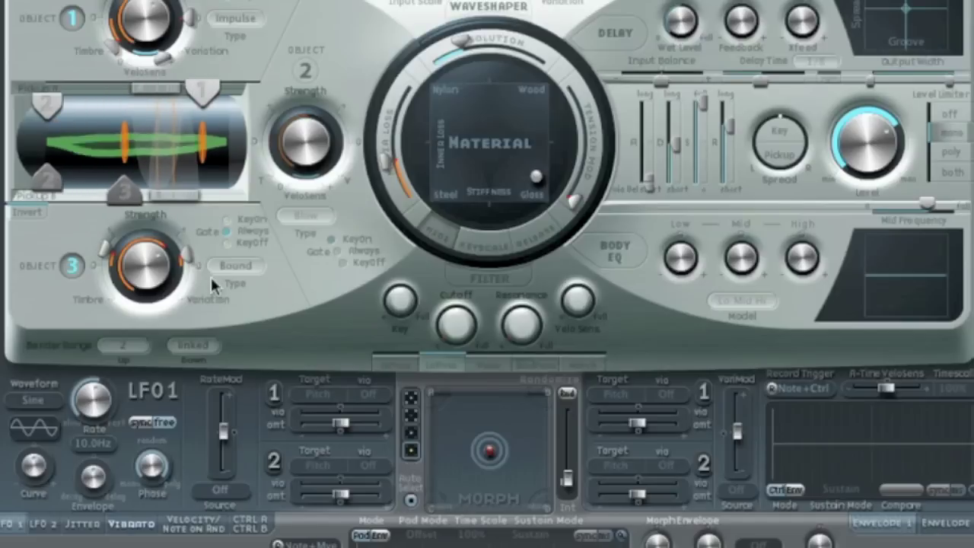
# Set Object 3's type to Mass, bring its Strength to mid-range, and move it left along the string beside Object 2
pyautogui.click(233, 268)
pyautogui.click(255, 286)
pyautogui.moveTo(122, 198); pyautogui.dragTo(98, 196)
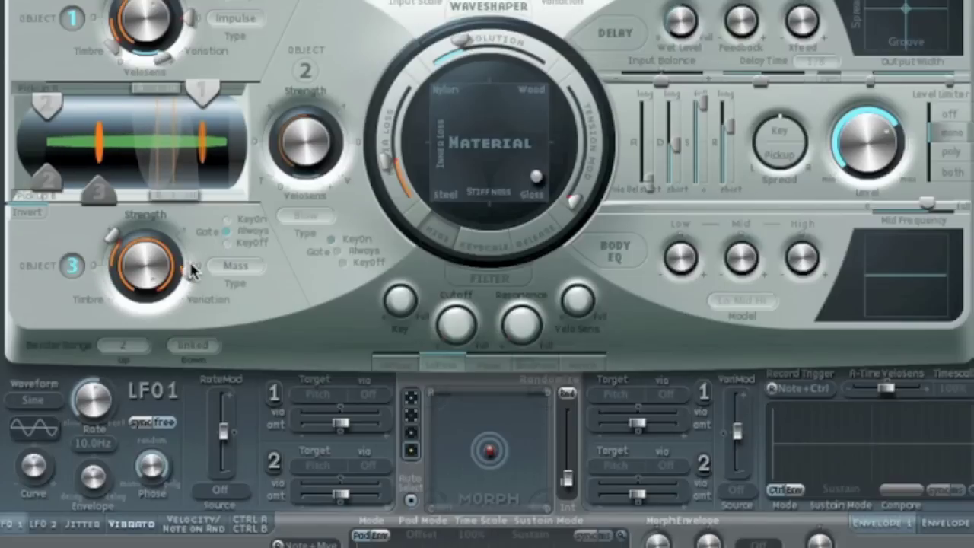
pyautogui.moveTo(133, 261); pyautogui.dragTo(134, 264)
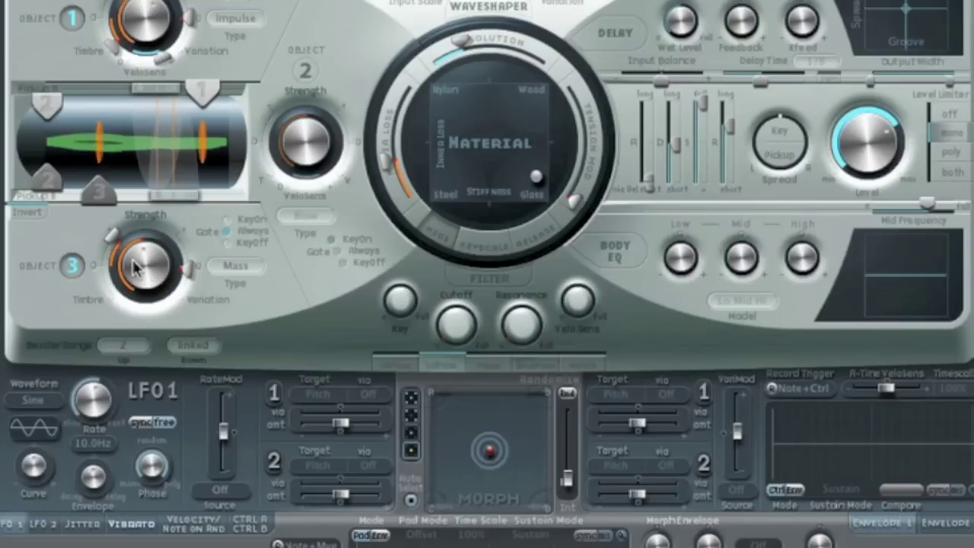
pyautogui.moveTo(102, 194); pyautogui.dragTo(75, 195)
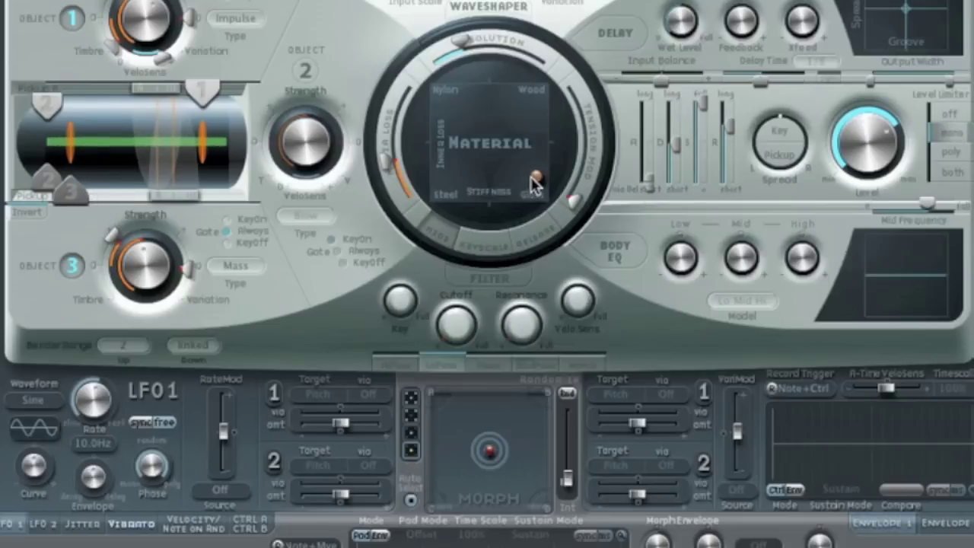
# Move the Material ball to the Steel corner and try Object 3 with lower Timbre, higher Variation and mid-range Strength
pyautogui.moveTo(531, 177); pyautogui.dragTo(431, 187)
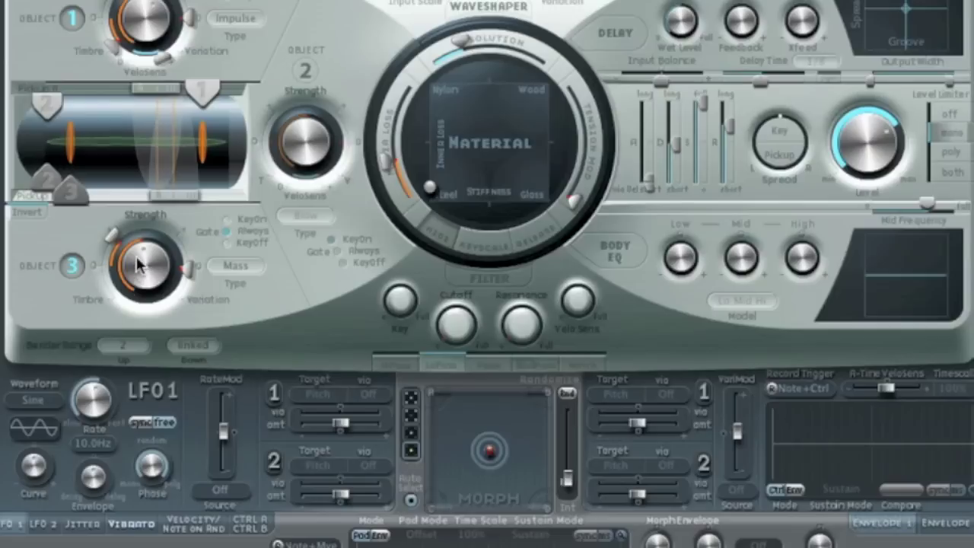
pyautogui.moveTo(137, 263); pyautogui.dragTo(145, 268)
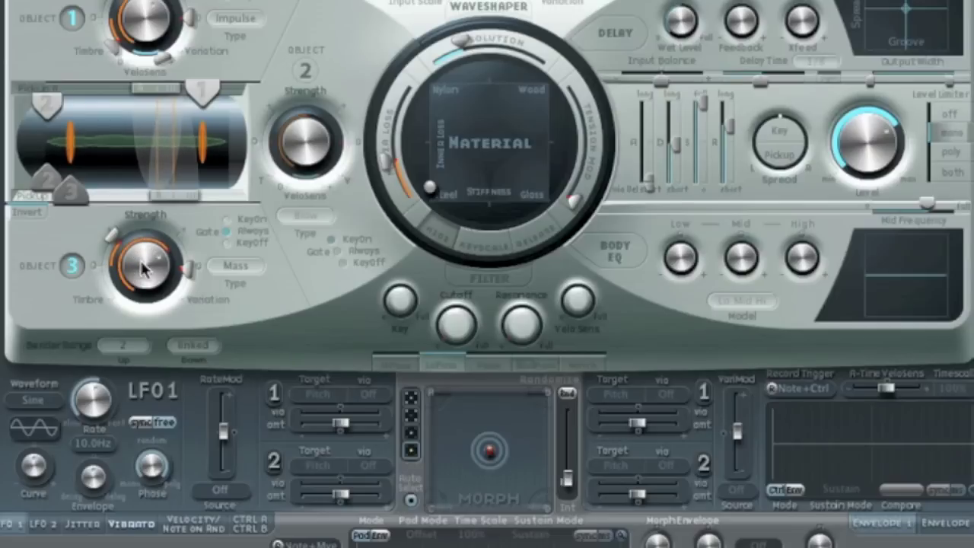
pyautogui.moveTo(112, 240); pyautogui.dragTo(108, 287)
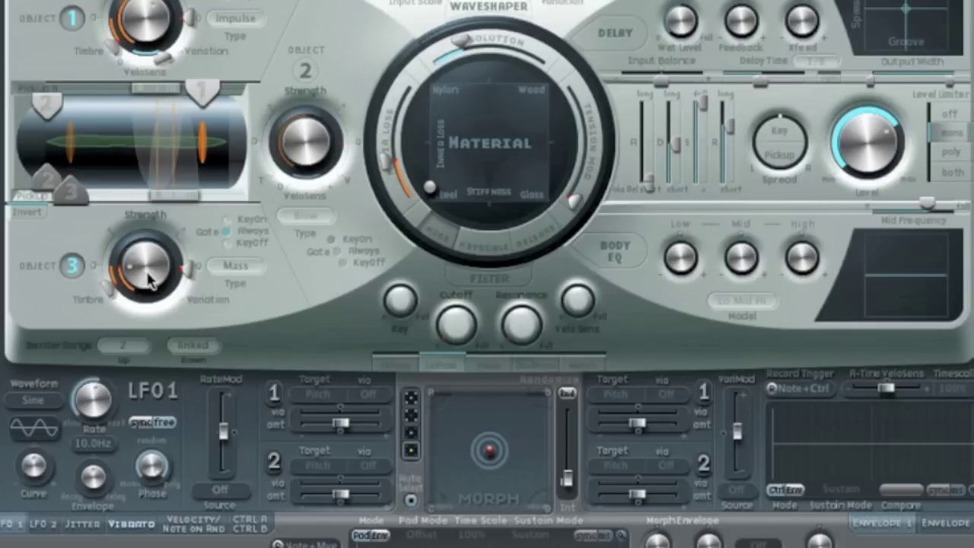
pyautogui.moveTo(188, 270); pyautogui.dragTo(183, 242)
pyautogui.moveTo(128, 267); pyautogui.dragTo(130, 246)
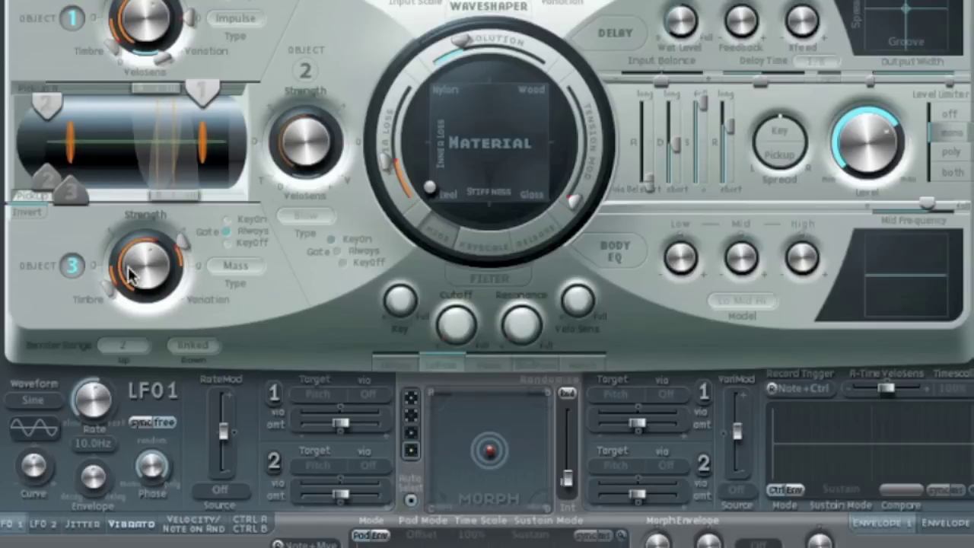
# Set Object 3's type to Damp and move it right to near the middle of the string
pyautogui.click(248, 265)
pyautogui.click(254, 278)
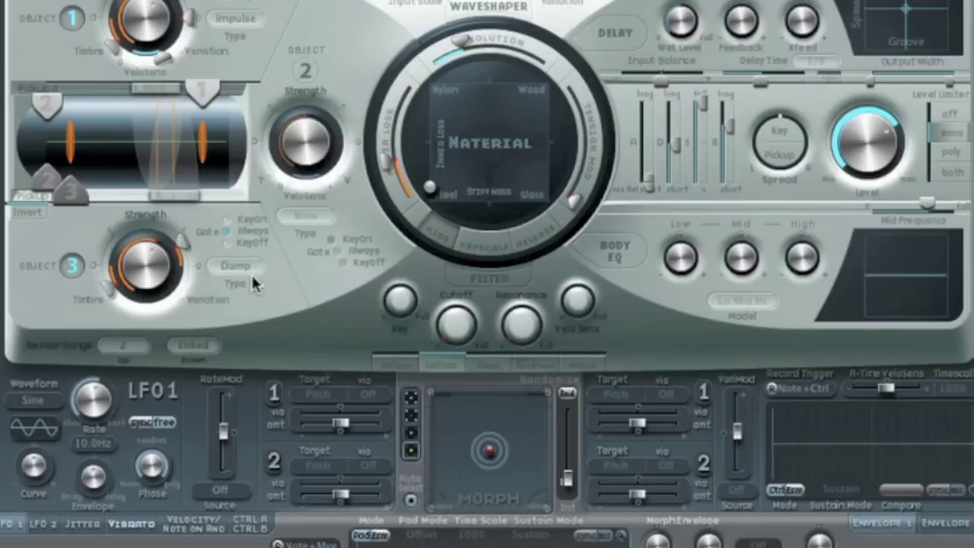
pyautogui.moveTo(74, 191); pyautogui.dragTo(135, 191)
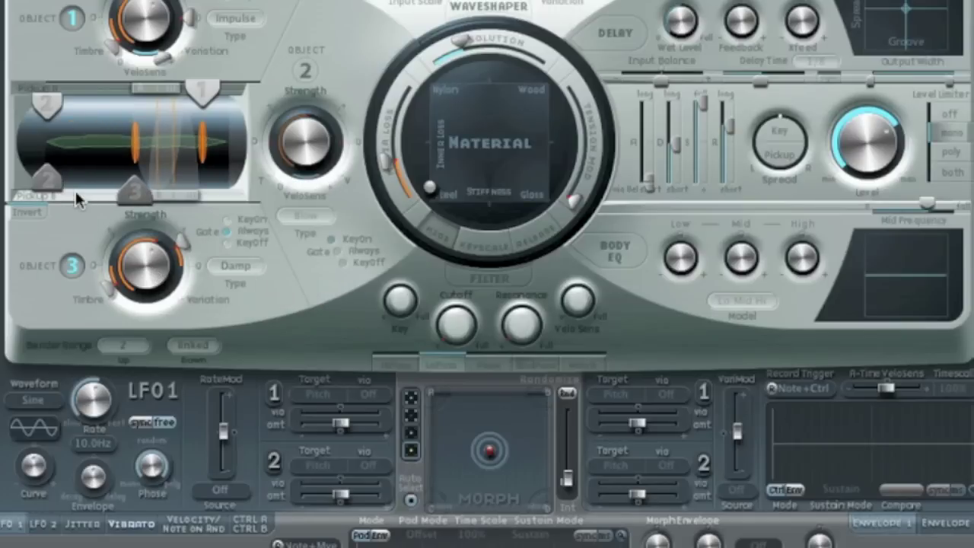
# Set Object 1's type to Pick and raise its Timbre well above the low setting
pyautogui.click(236, 17)
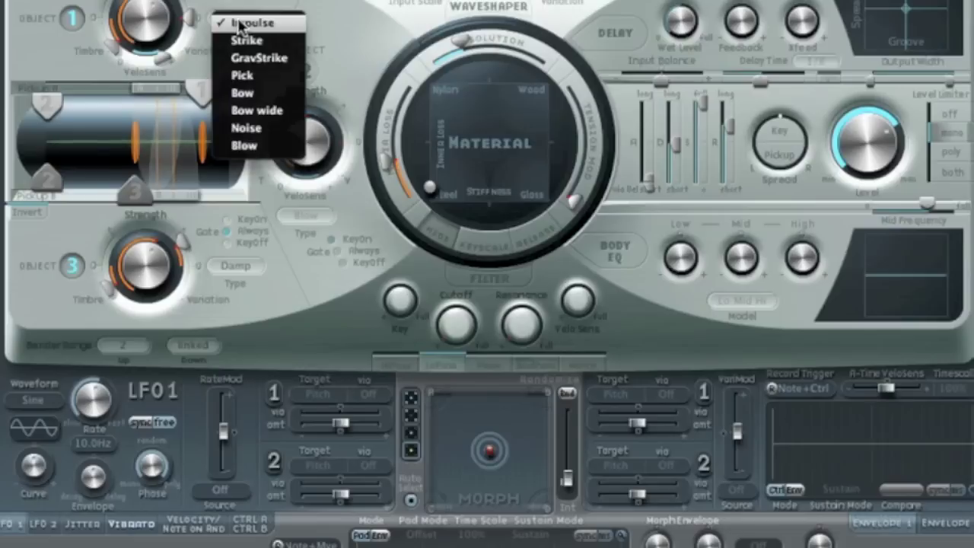
pyautogui.click(252, 77)
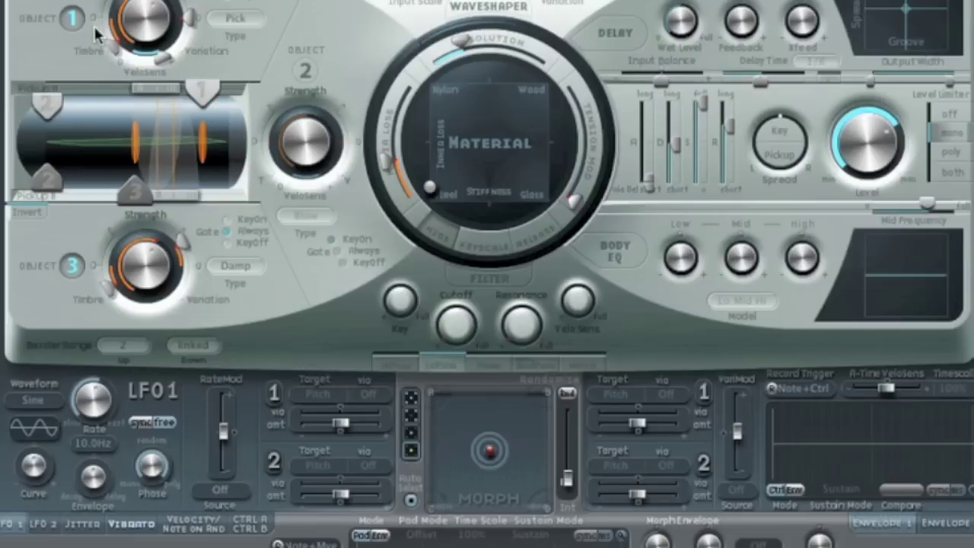
pyautogui.moveTo(111, 48); pyautogui.dragTo(111, 0)
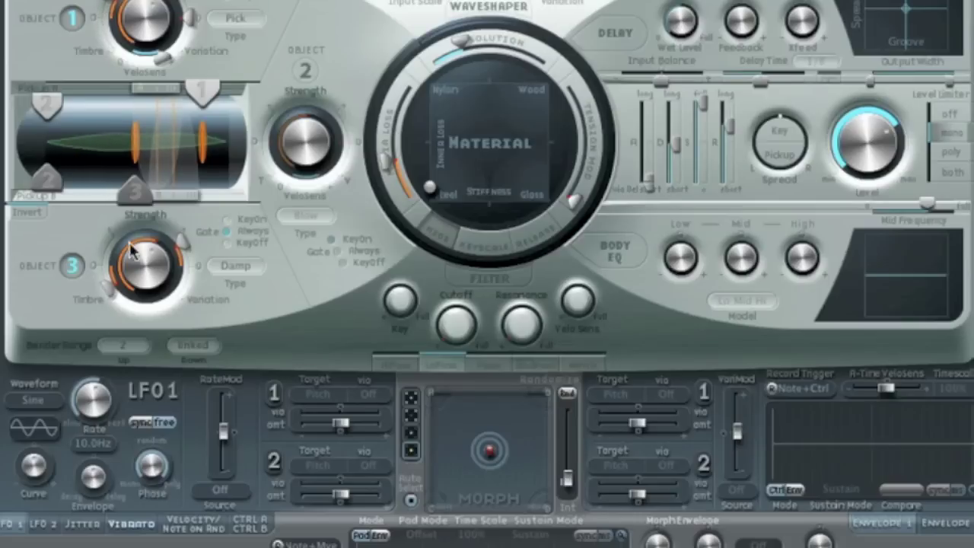
# Move Object 3 left of the string's middle, shift the Material ball inward from Steel, and raise the Resolution
pyautogui.moveTo(127, 197); pyautogui.dragTo(103, 196)
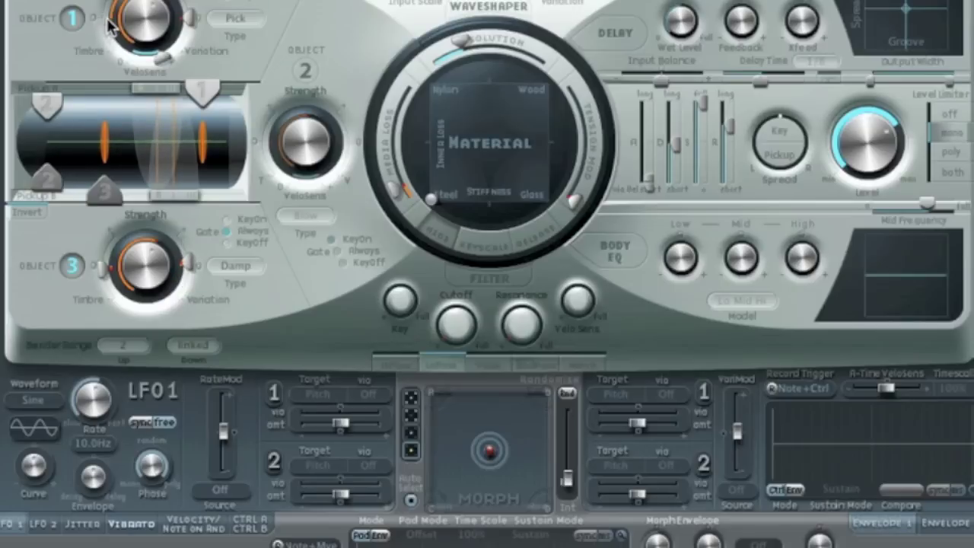
pyautogui.moveTo(482, 152); pyautogui.dragTo(492, 143)
pyautogui.moveTo(468, 36)
pyautogui.mouseDown()
pyautogui.moveTo(551, 55)
pyautogui.moveTo(523, 42)
pyautogui.mouseUp()
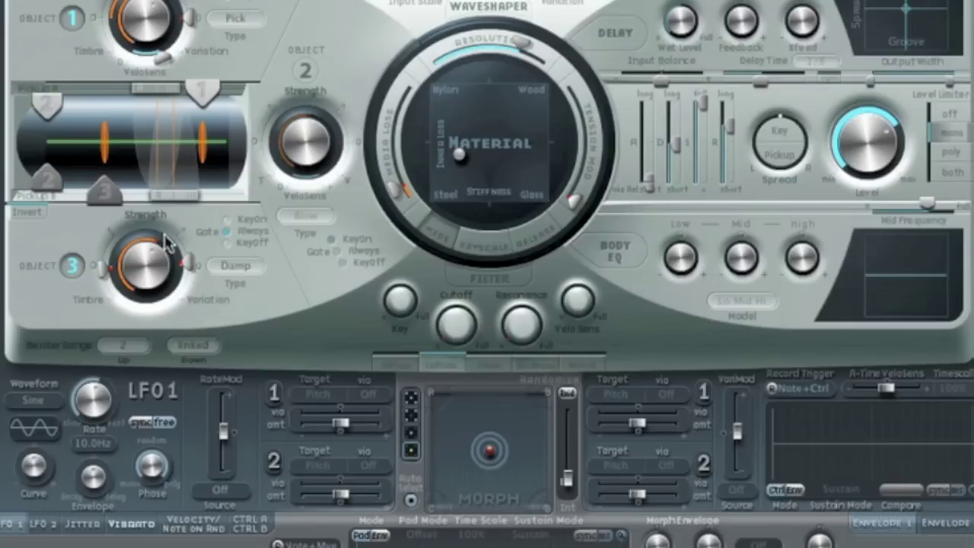
# Move the damping Object 3 to the far right end of the string and nudge Object 1 slightly right
pyautogui.moveTo(107, 200); pyautogui.dragTo(232, 201)
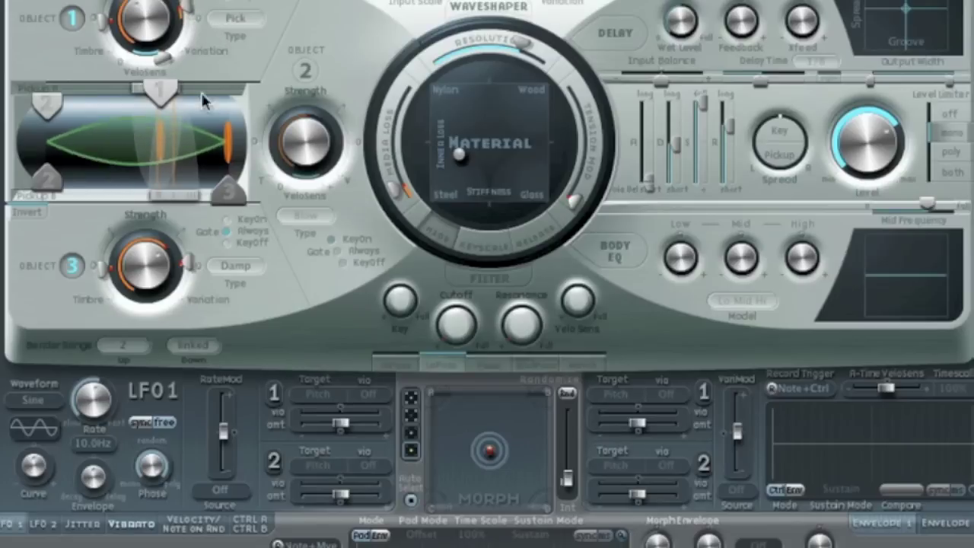
pyautogui.moveTo(167, 98)
pyautogui.mouseDown()
pyautogui.moveTo(148, 98)
pyautogui.moveTo(179, 99)
pyautogui.mouseUp()
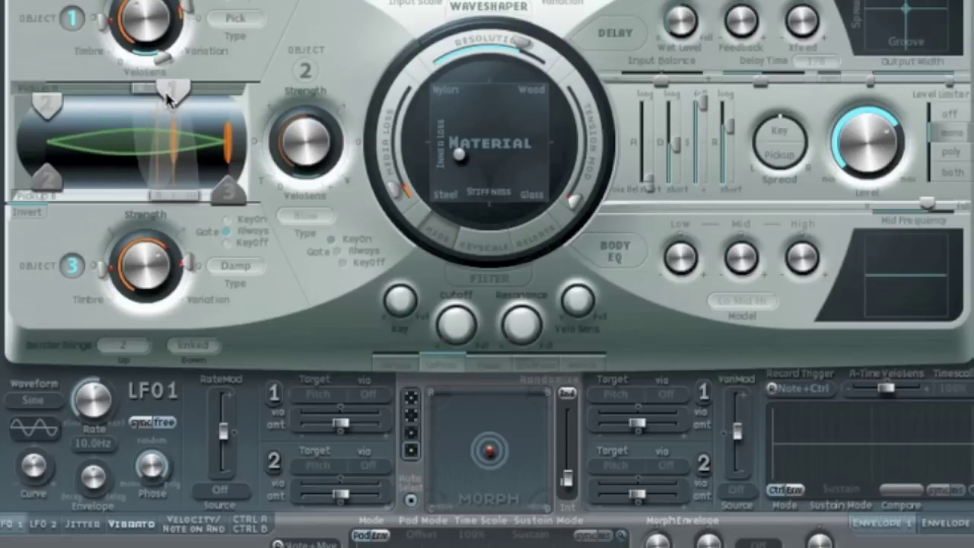
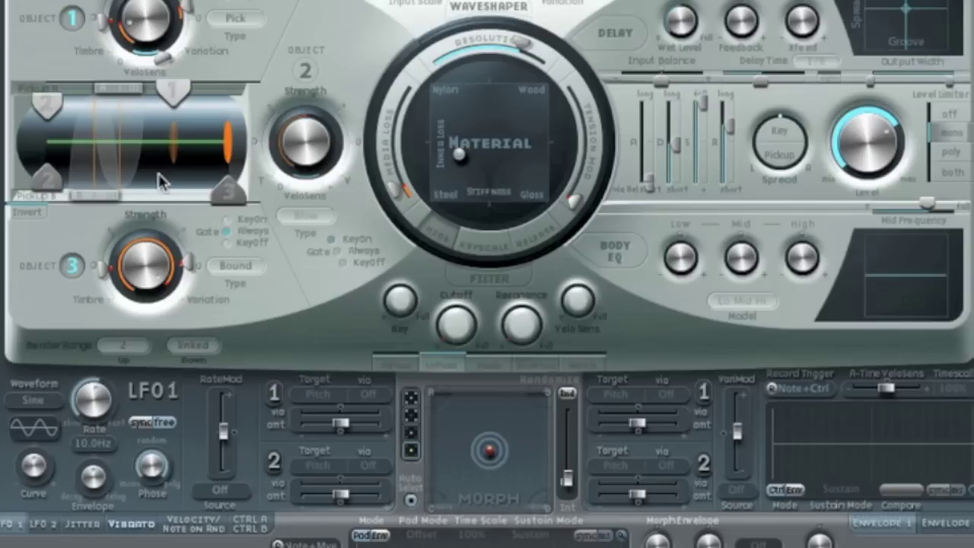
# Lower the Strength of the Bound-type Object 3 and raise its Timbre
pyautogui.moveTo(153, 251); pyautogui.dragTo(152, 255)
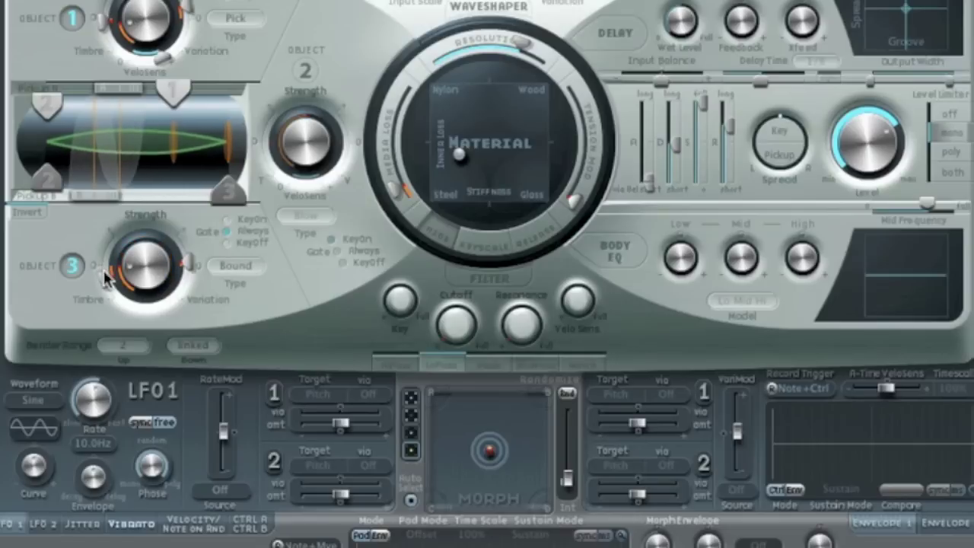
pyautogui.moveTo(103, 267); pyautogui.dragTo(110, 238)
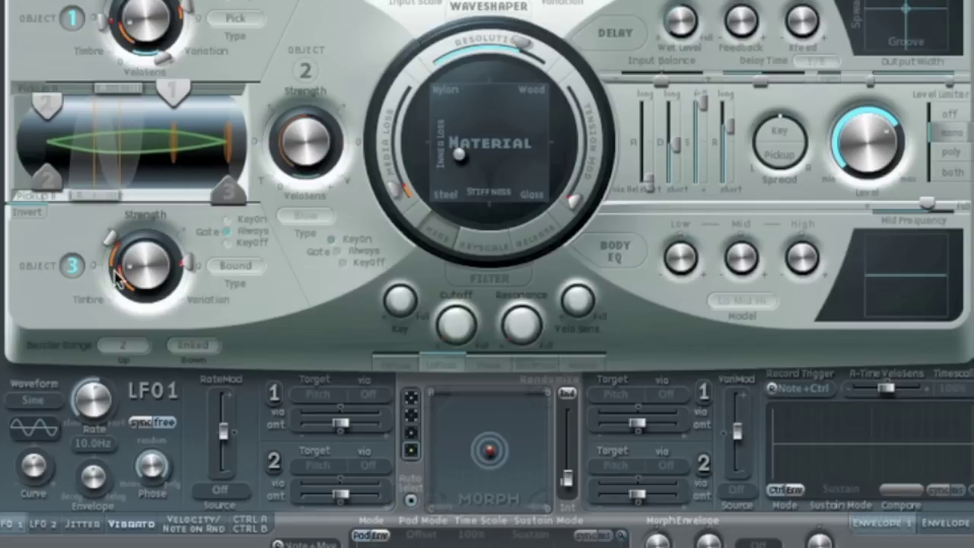
# Switch Object 3's type to Mass and then to Disturb
pyautogui.click(243, 261)
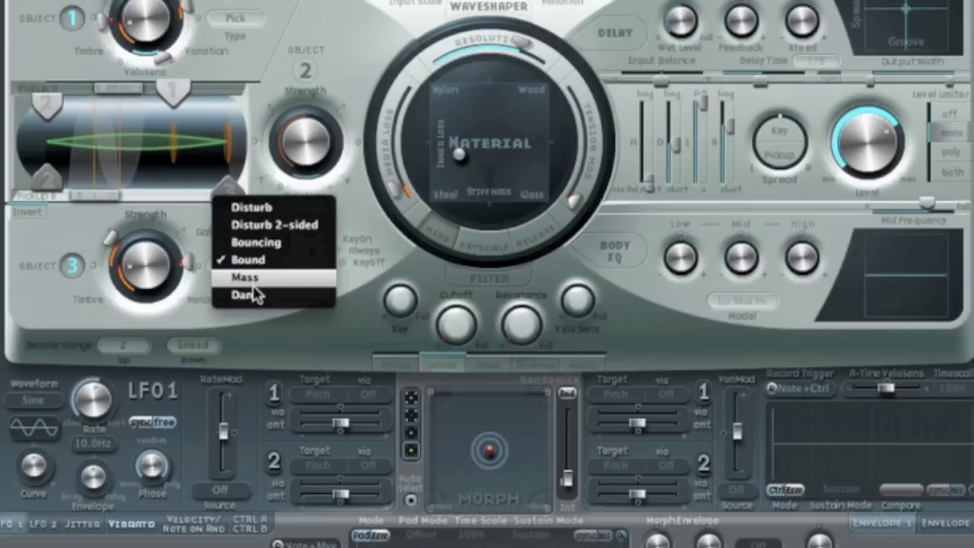
pyautogui.click(254, 284)
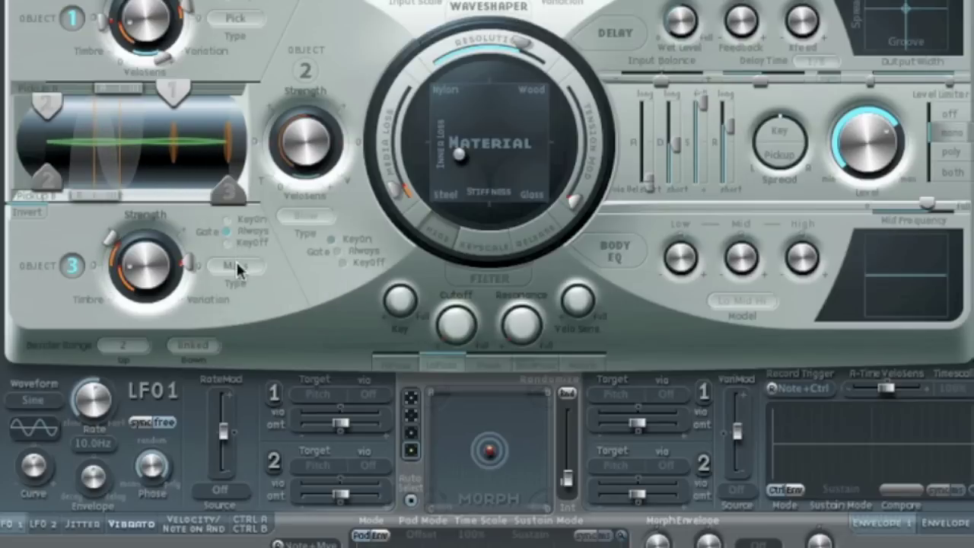
pyautogui.click(241, 259)
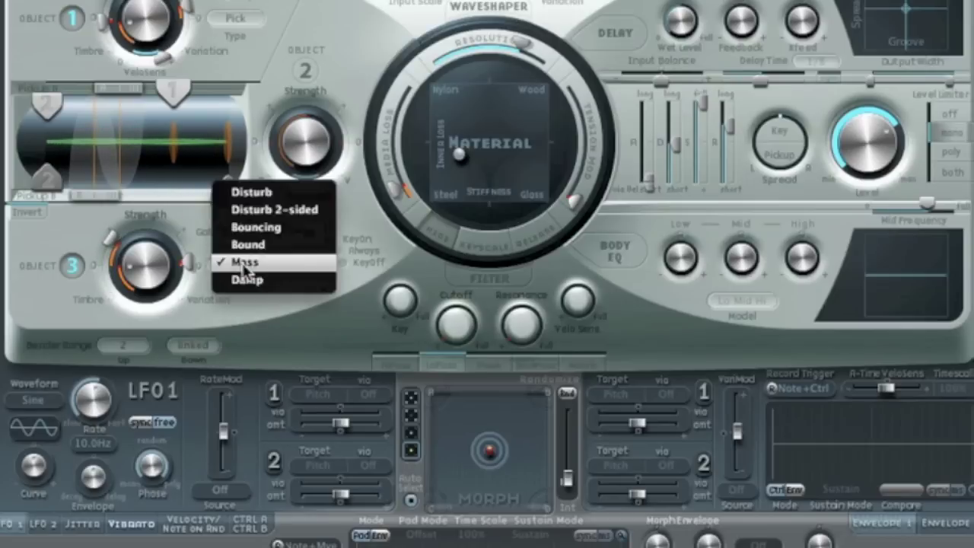
pyautogui.click(258, 192)
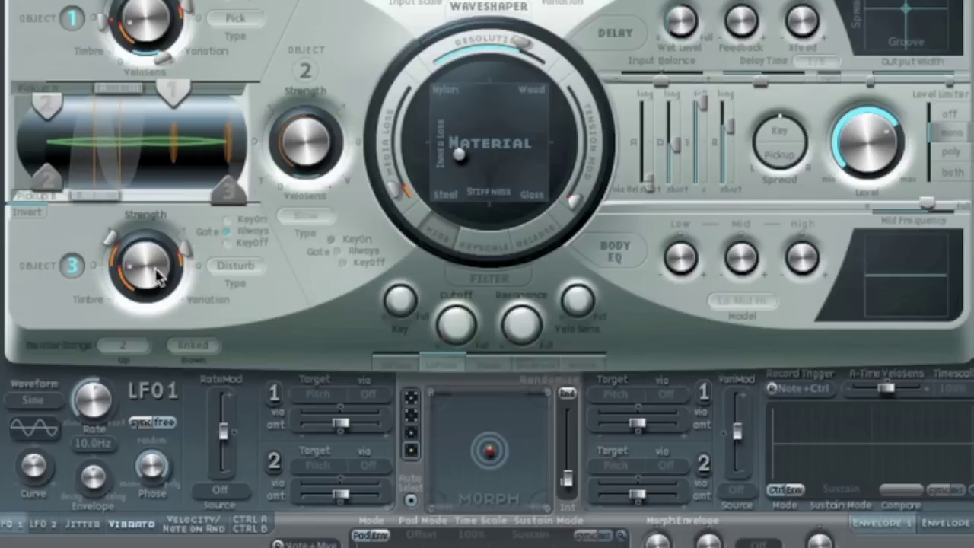
# Move Object 3 inward to just left of Object 1 and shift the Material ball toward Glass
pyautogui.moveTo(226, 190); pyautogui.dragTo(193, 188)
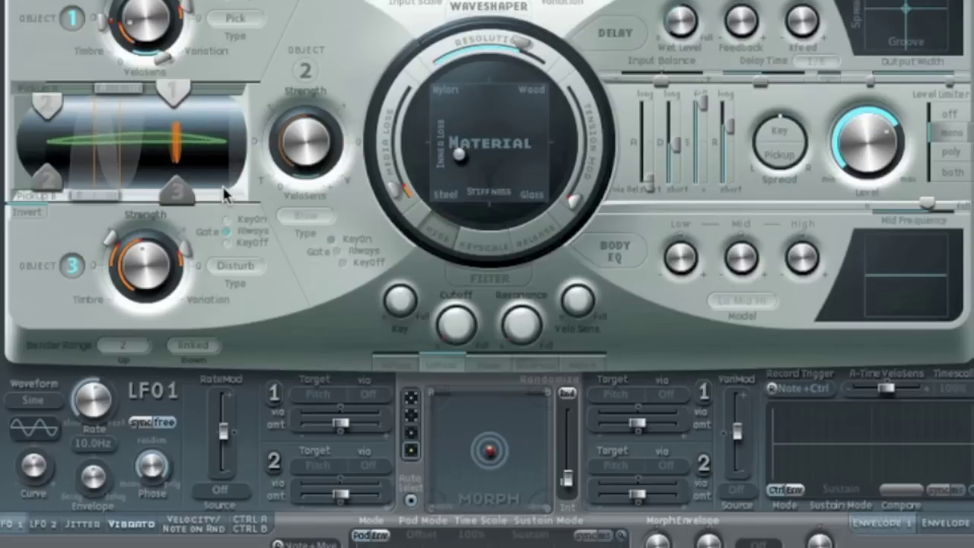
pyautogui.moveTo(225, 194); pyautogui.dragTo(225, 194)
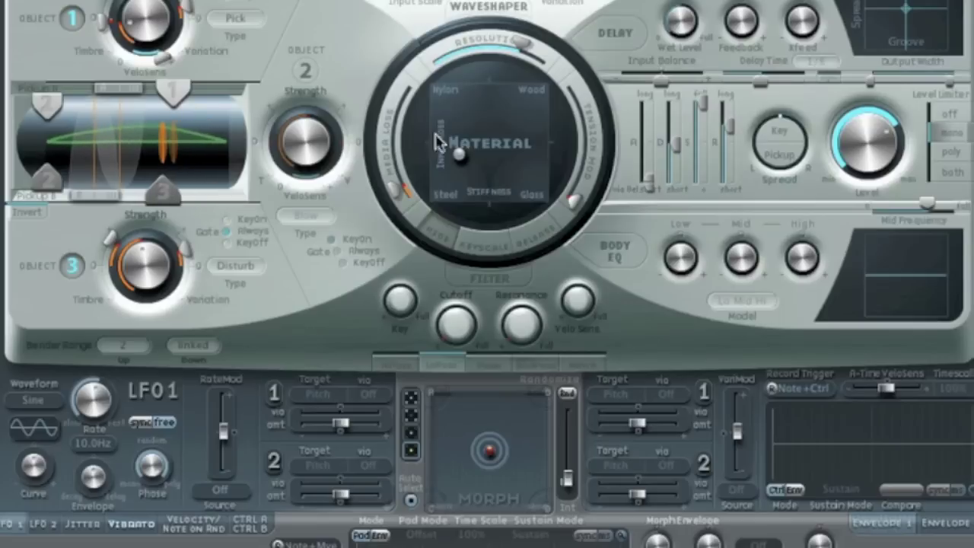
pyautogui.moveTo(459, 156); pyautogui.dragTo(461, 160)
# Set Object 1's type to Bow, then spread the objects by moving Object 3 right and Object 1 left along the string
pyautogui.click(242, 25)
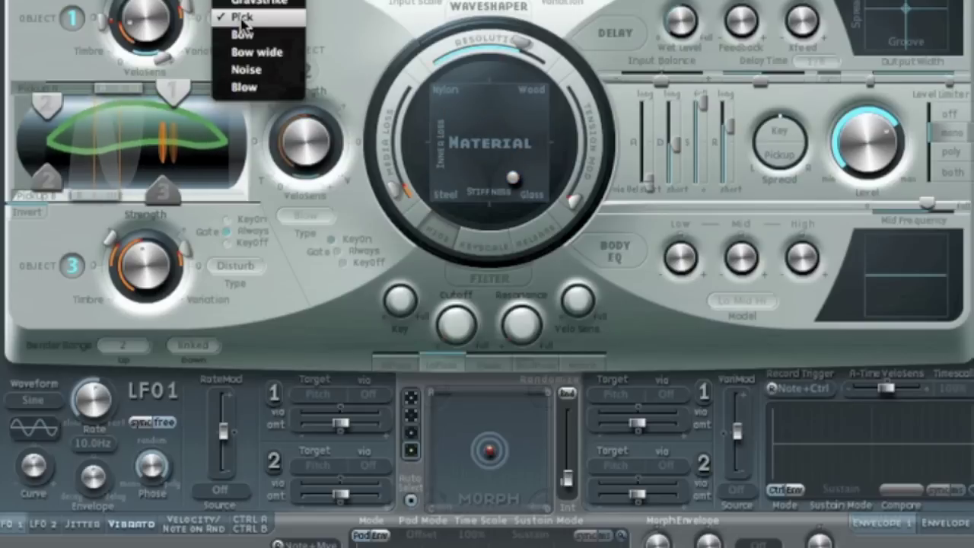
pyautogui.click(246, 35)
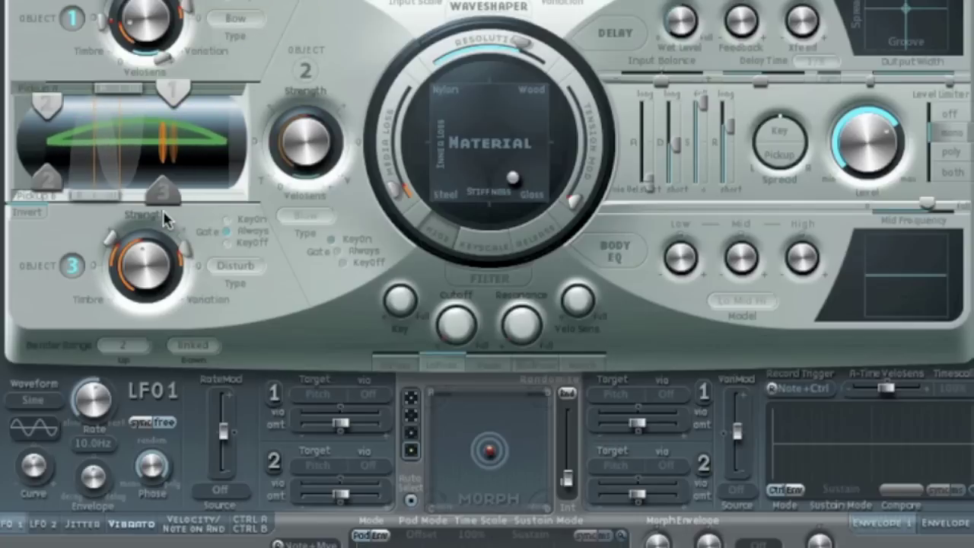
pyautogui.moveTo(164, 187); pyautogui.dragTo(202, 189)
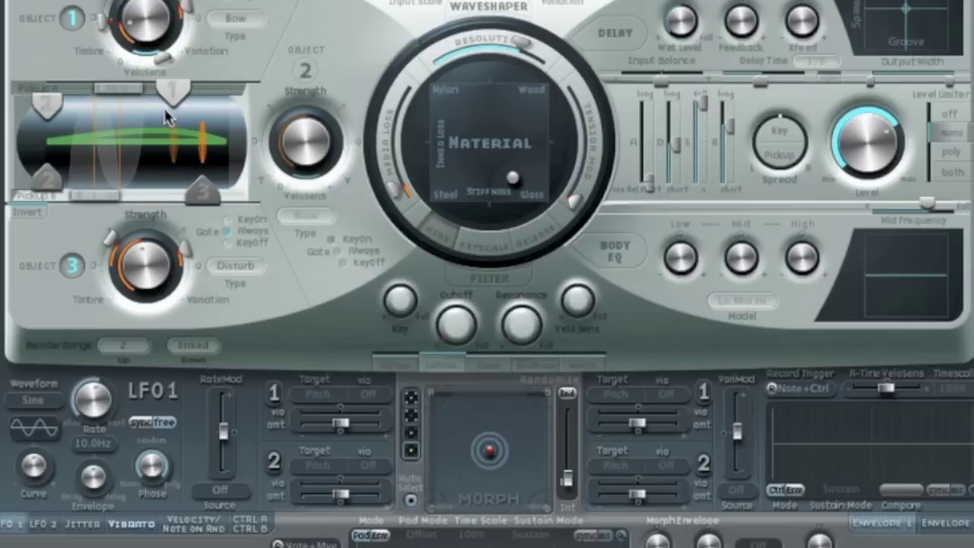
pyautogui.moveTo(172, 91); pyautogui.dragTo(126, 91)
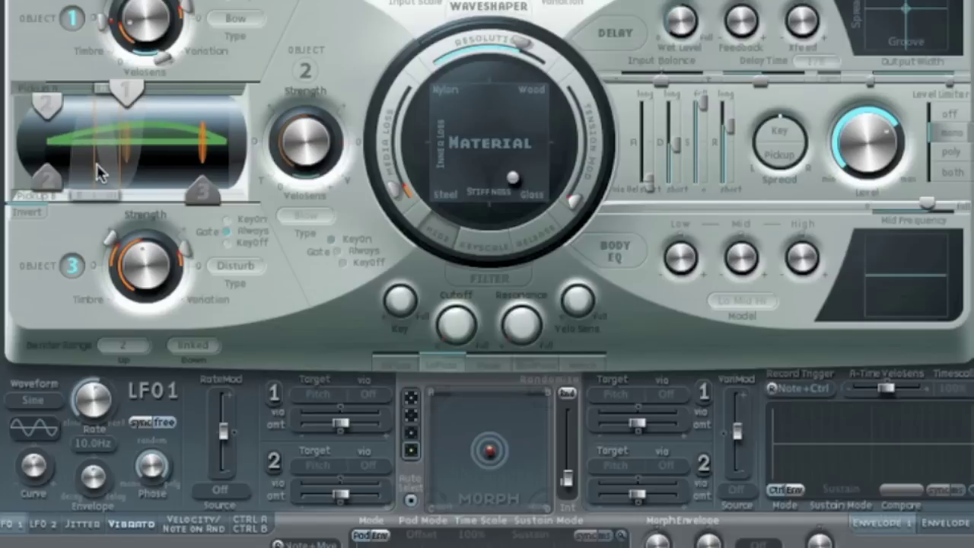
# Move Pickup B right to near the middle of the string and turn off Invert
pyautogui.moveTo(91, 192); pyautogui.dragTo(157, 192)
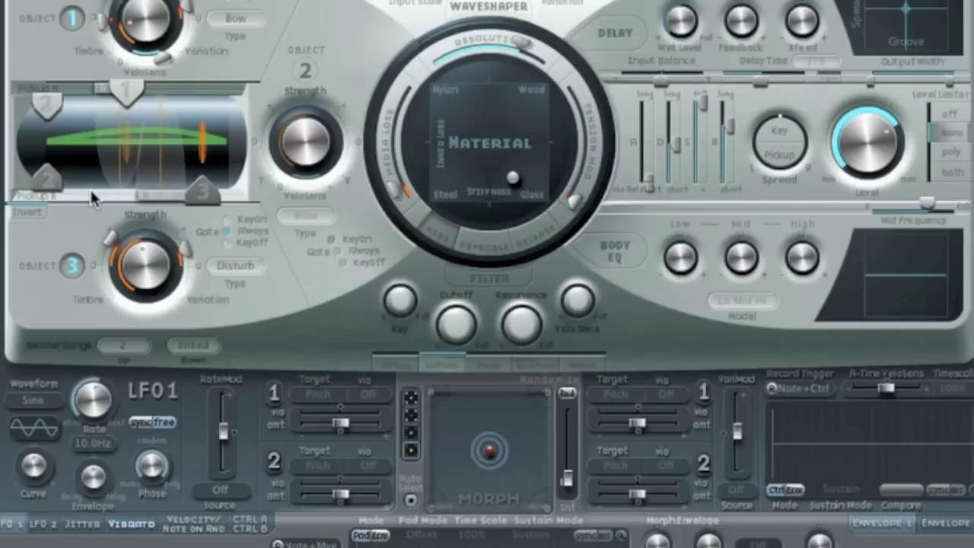
pyautogui.click(32, 213)
pyautogui.moveTo(160, 195)
pyautogui.mouseDown()
pyautogui.moveTo(128, 195)
pyautogui.moveTo(151, 195)
pyautogui.mouseUp()
pyautogui.scroll(-2, 160, 199)
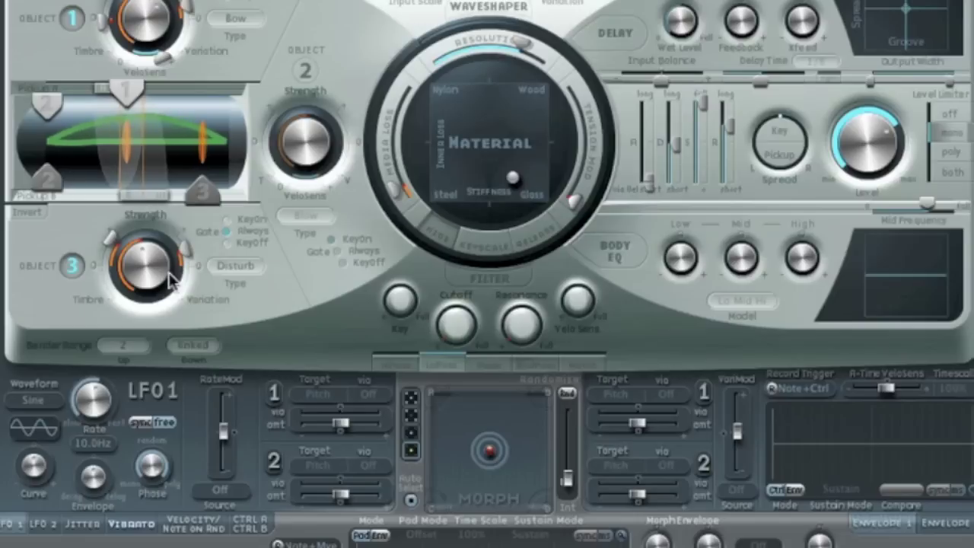
# Move Object 3 to the string's far right end, shift Object 1 slightly right, and lower Object 3's Timbre
pyautogui.moveTo(204, 198); pyautogui.dragTo(226, 198)
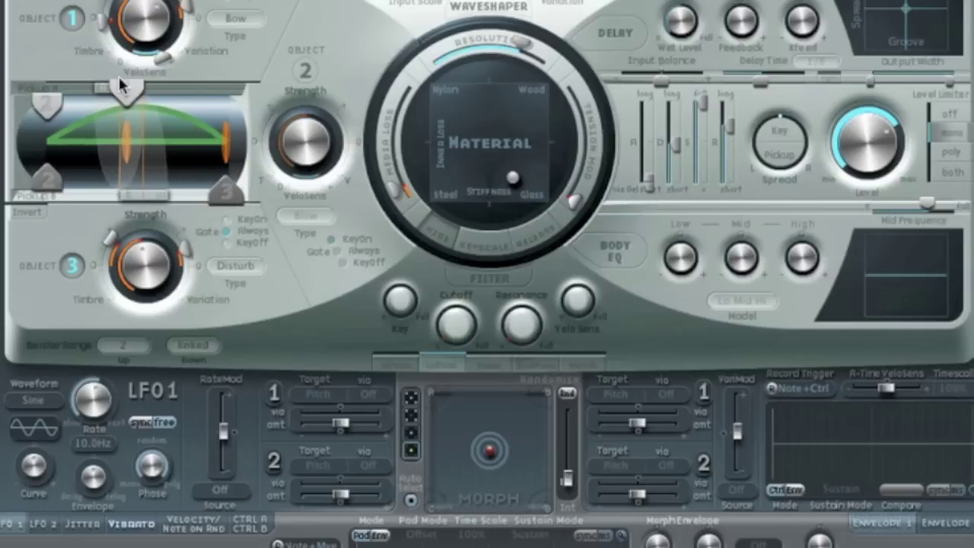
pyautogui.moveTo(126, 90); pyautogui.dragTo(151, 91)
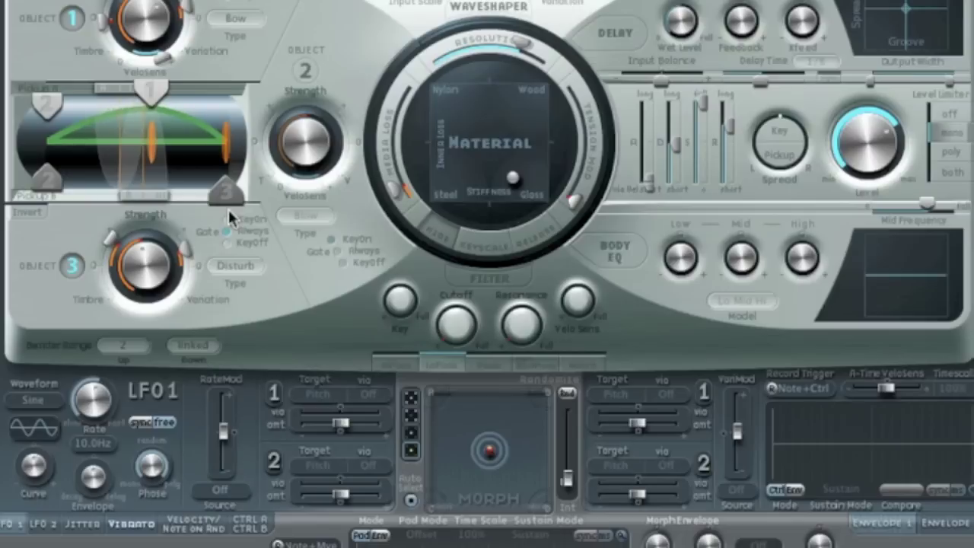
pyautogui.moveTo(110, 255); pyautogui.dragTo(110, 258)
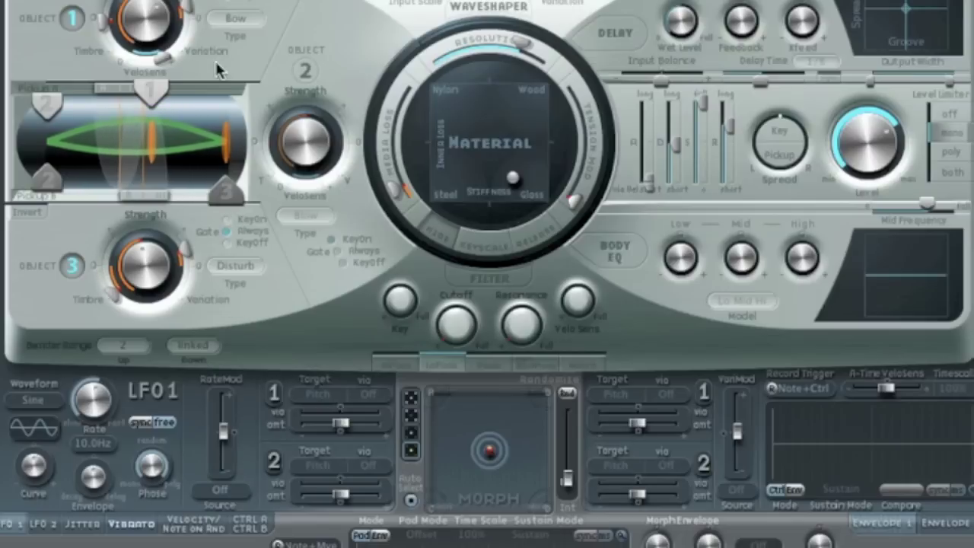
pyautogui.moveTo(152, 253); pyautogui.dragTo(151, 252)
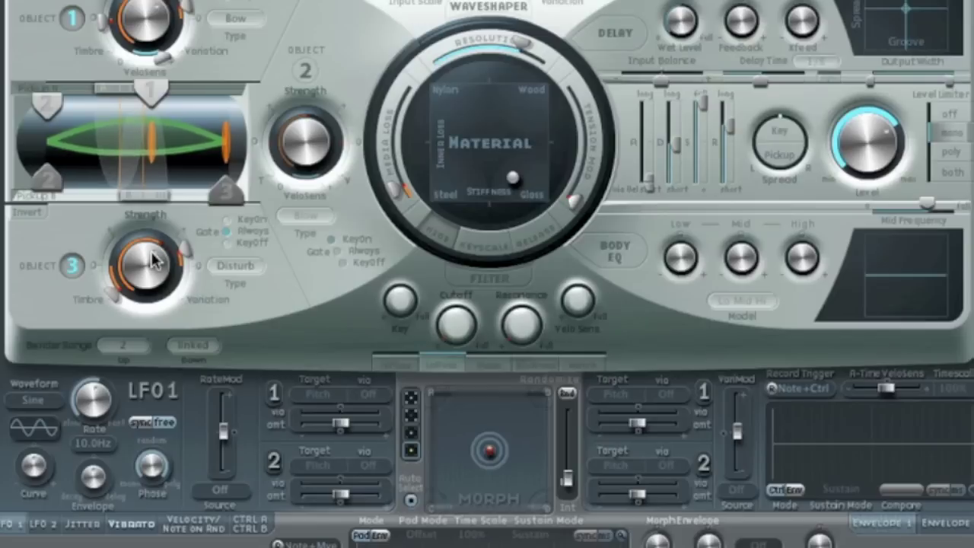
# Set Object 1's type to Strike and move the Material ball to the far edge near Steel
pyautogui.click(236, 16)
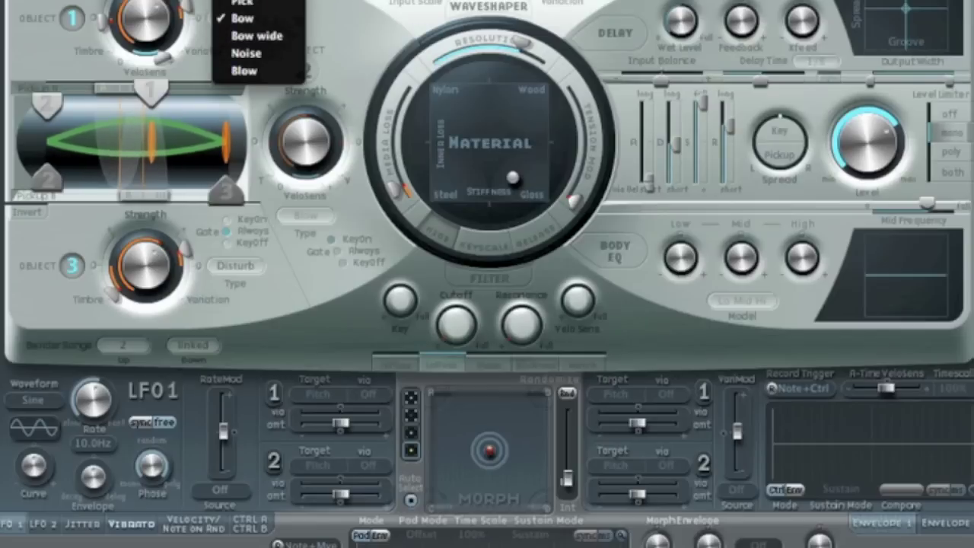
pyautogui.click(244, 0)
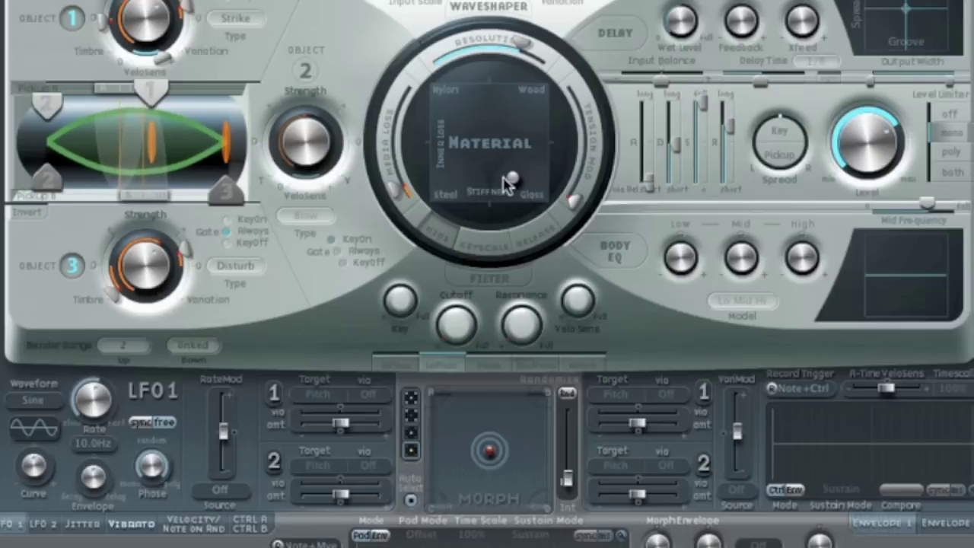
pyautogui.moveTo(511, 183); pyautogui.dragTo(404, 187)
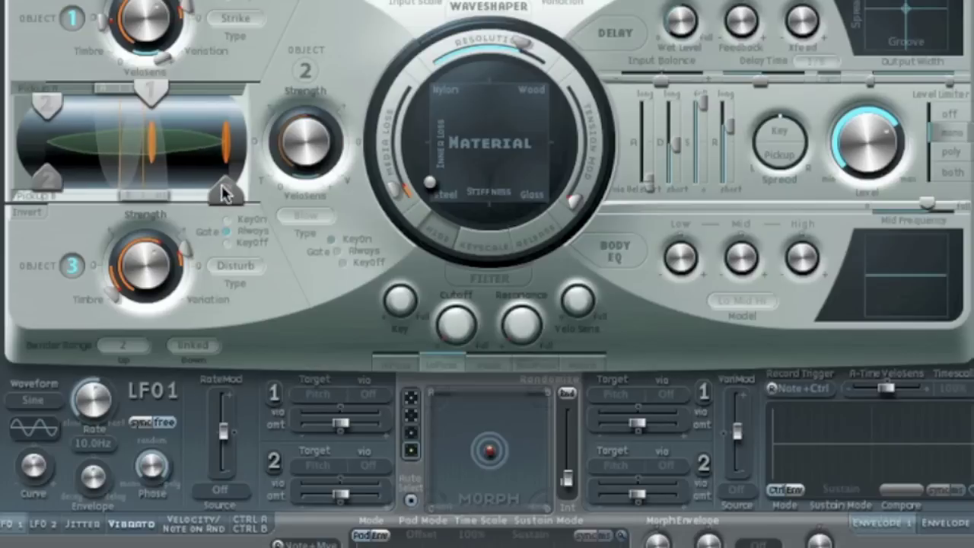
# Move Object 3 slightly inward from the string's right end, bring its Timbre to the middle, and lower its Strength
pyautogui.moveTo(226, 190); pyautogui.dragTo(207, 191)
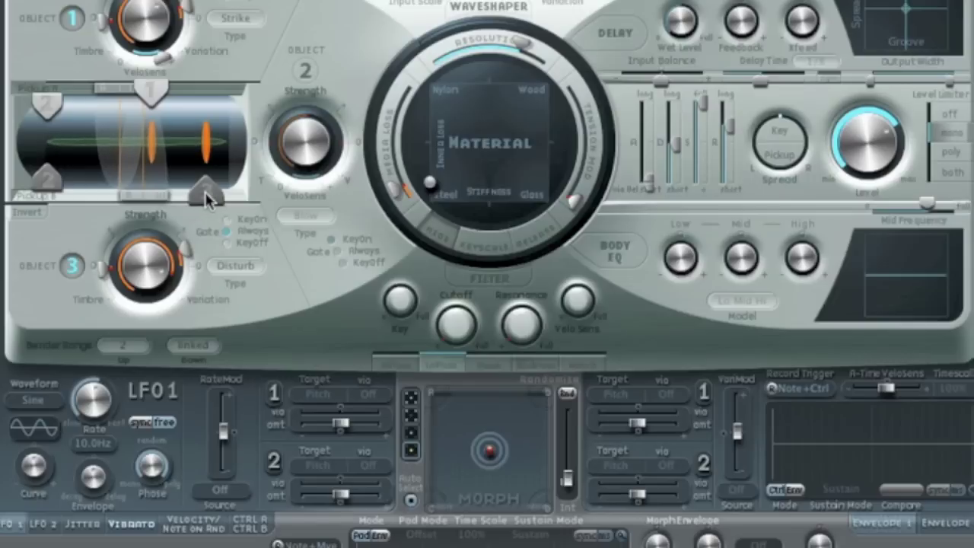
pyautogui.scroll(-5, 149, 270)
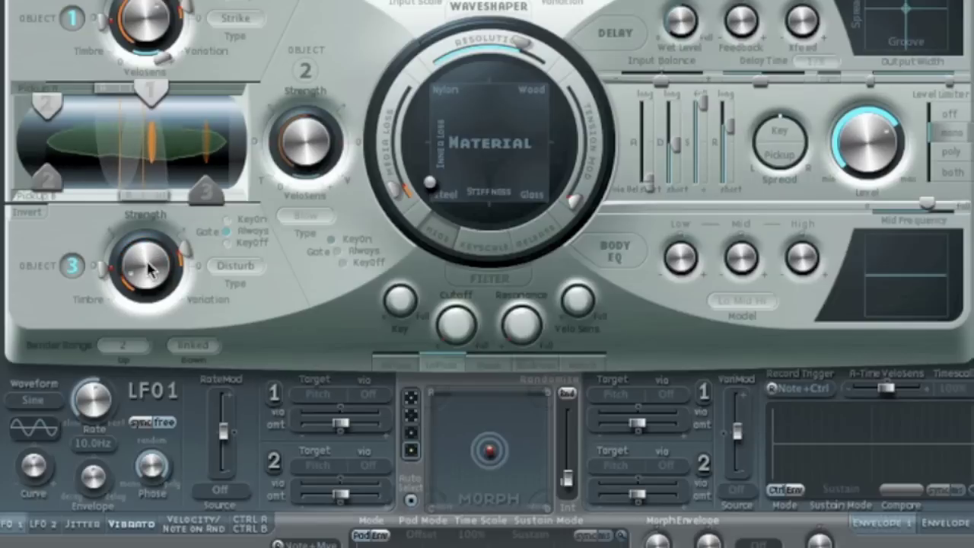
pyautogui.scroll(-3, 150, 270)
# Move Object 1 right, close to Object 3, nudge Object 3 slightly right, and raise the Media Loss
pyautogui.moveTo(149, 108); pyautogui.dragTo(191, 107)
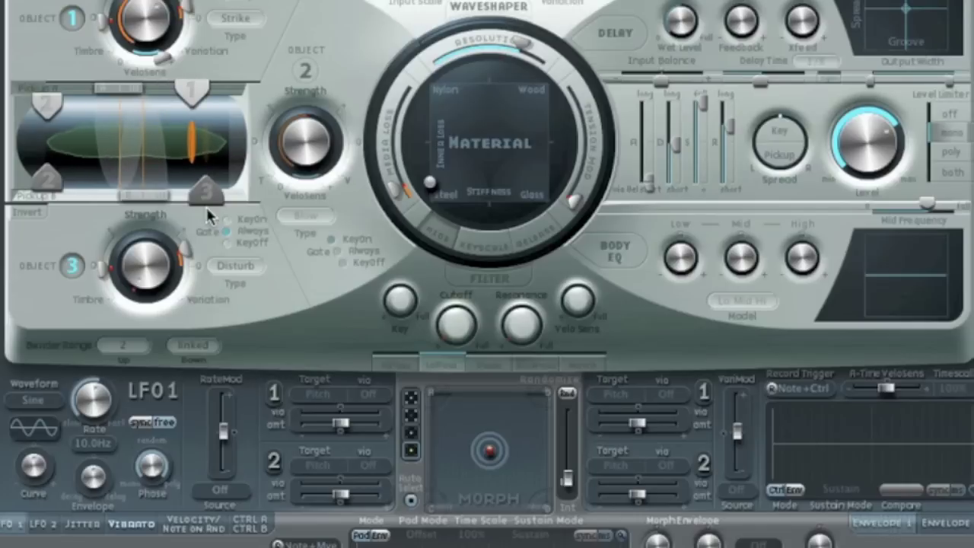
pyautogui.moveTo(206, 200)
pyautogui.mouseDown()
pyautogui.moveTo(222, 196)
pyautogui.moveTo(205, 191)
pyautogui.mouseUp()
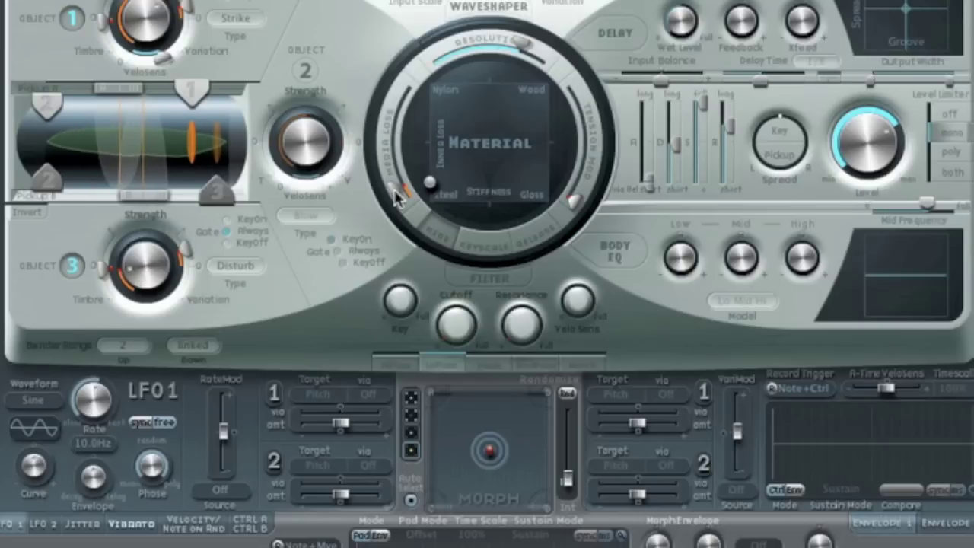
pyautogui.moveTo(396, 196); pyautogui.dragTo(429, 210)
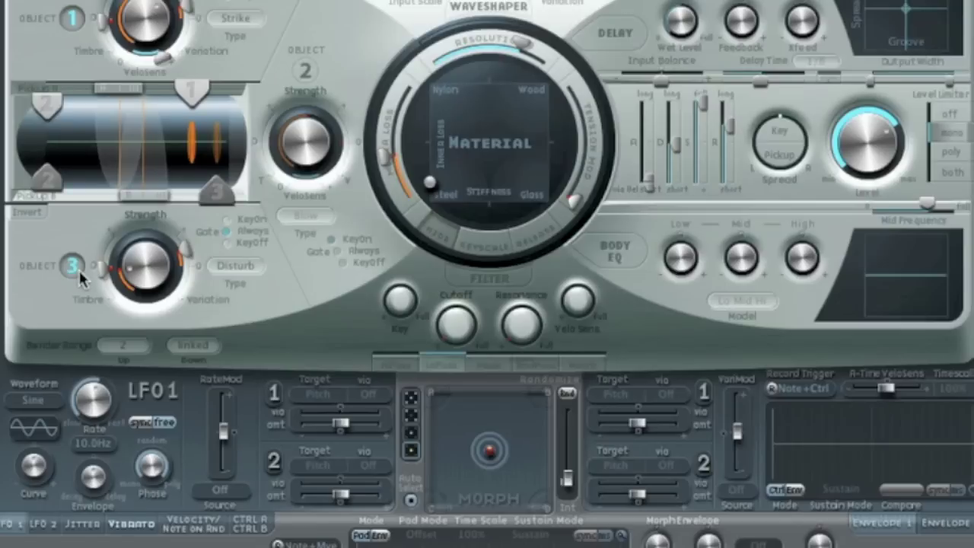
# Turn on Object 2 and review its available types, keeping Blow
pyautogui.click(306, 71)
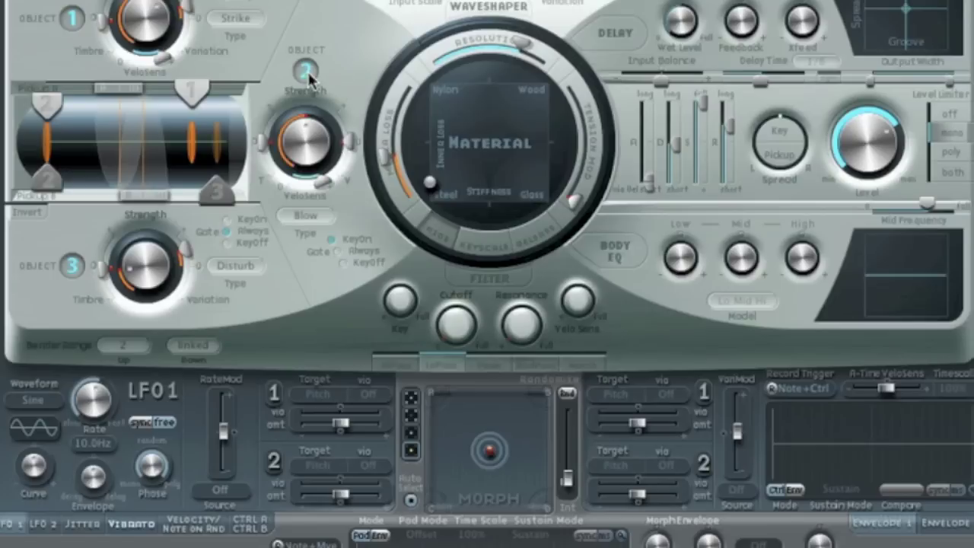
pyautogui.click(315, 218)
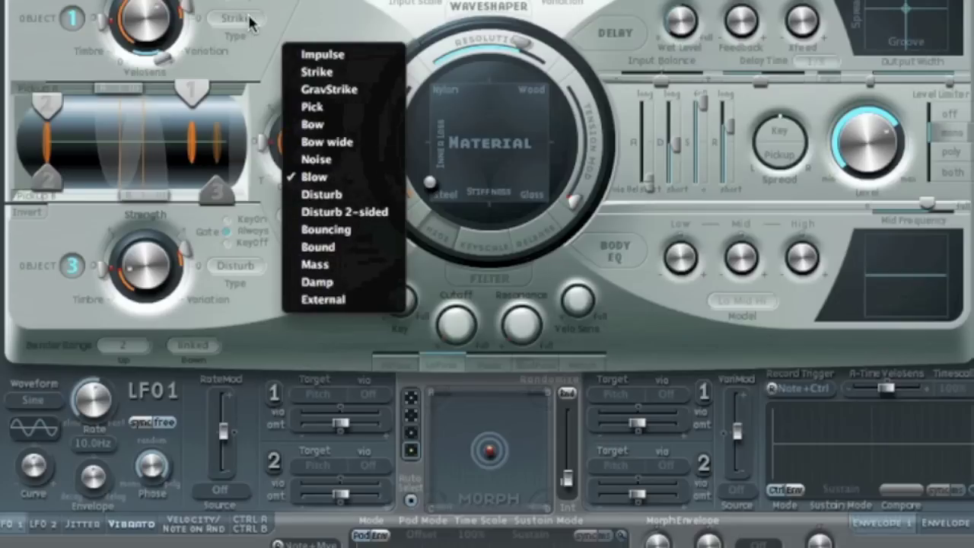
pyautogui.click(335, 22)
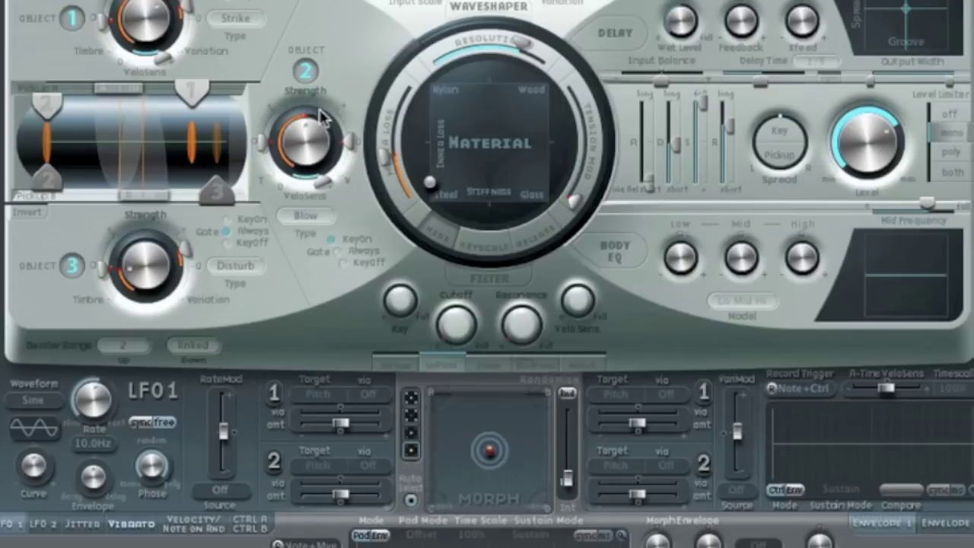
# Lower Object 2's Strength and Timbre and move it slightly right on the string
pyautogui.moveTo(292, 130); pyautogui.dragTo(291, 182)
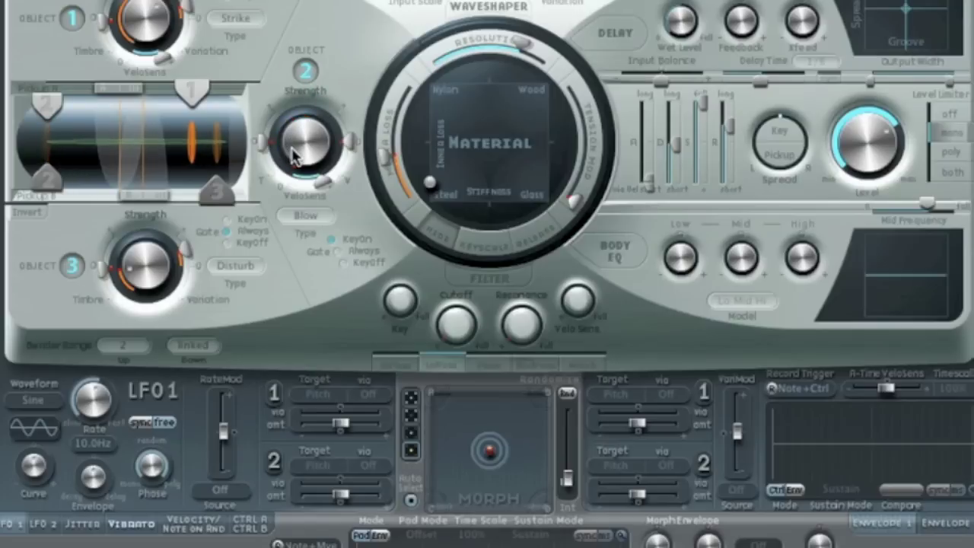
pyautogui.moveTo(293, 147); pyautogui.dragTo(293, 147)
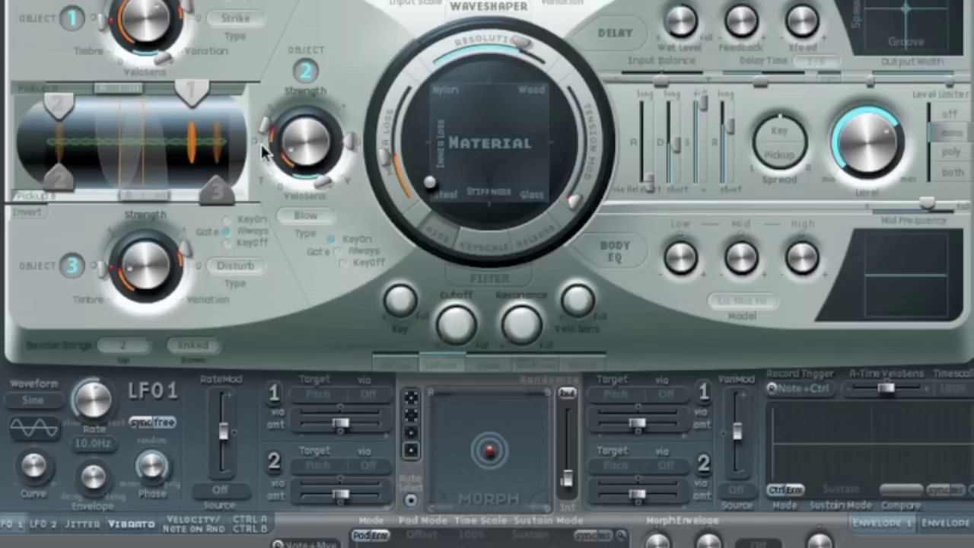
pyautogui.moveTo(262, 146); pyautogui.dragTo(265, 163)
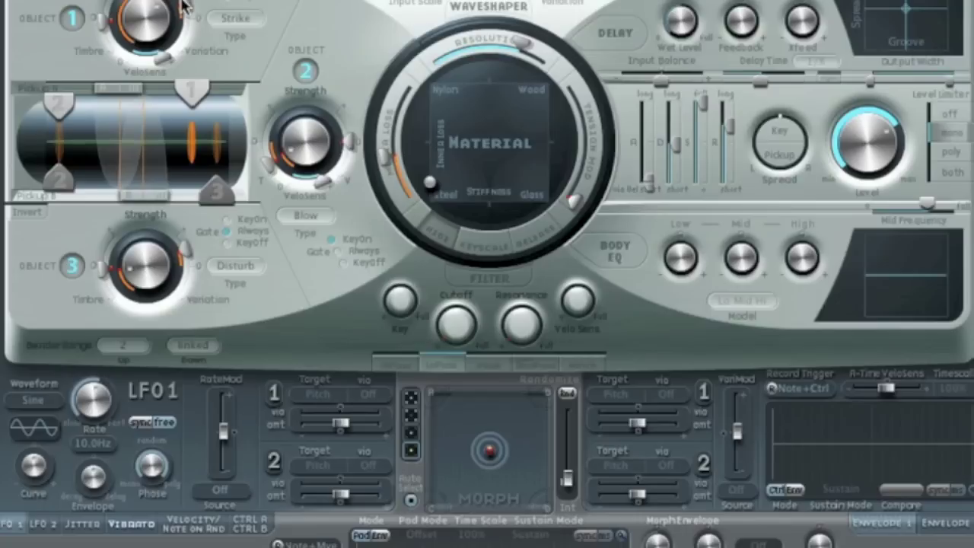
# Move Object 3 to the far right end of the string, raise its Strength, and fine-tune the objects' Strength balance
pyautogui.moveTo(218, 191); pyautogui.dragTo(228, 191)
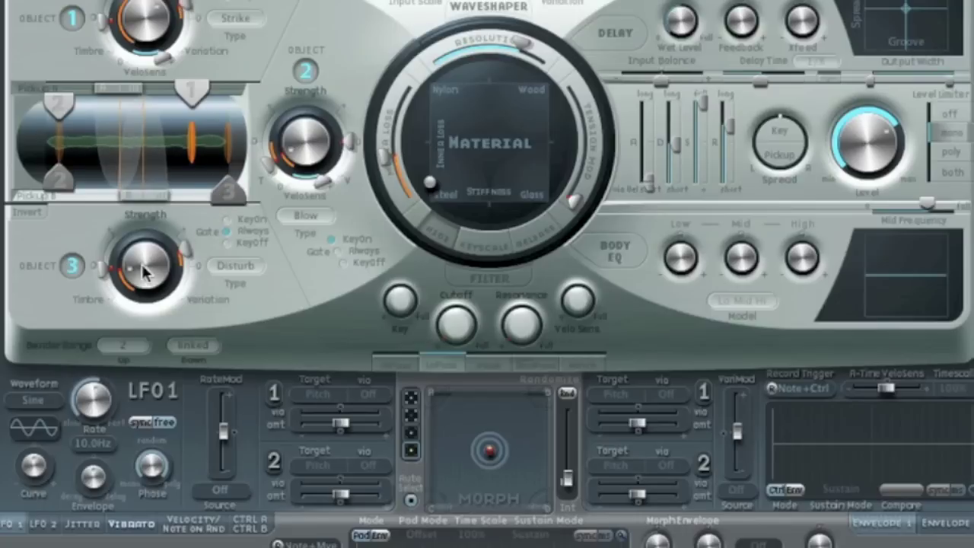
pyautogui.moveTo(143, 272); pyautogui.dragTo(112, 293)
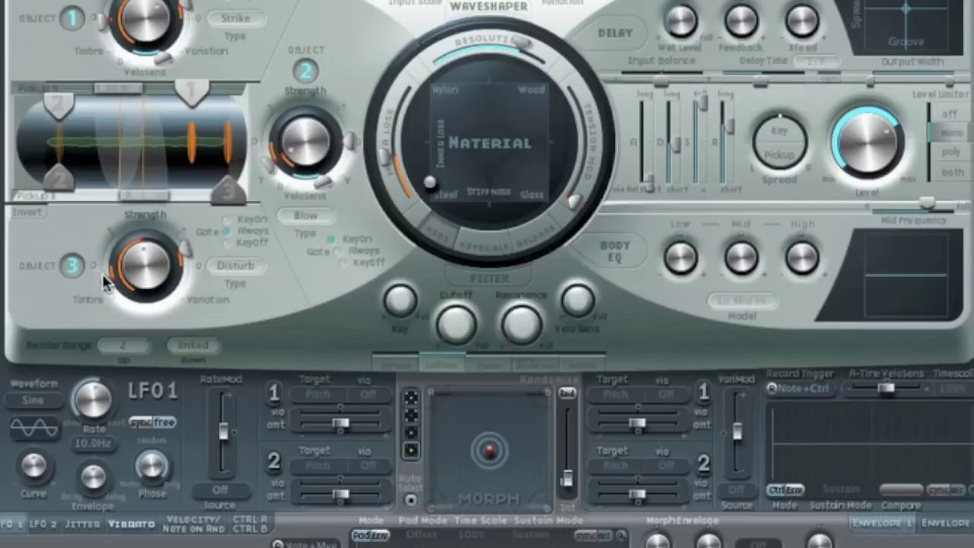
pyautogui.moveTo(289, 153); pyautogui.dragTo(292, 153)
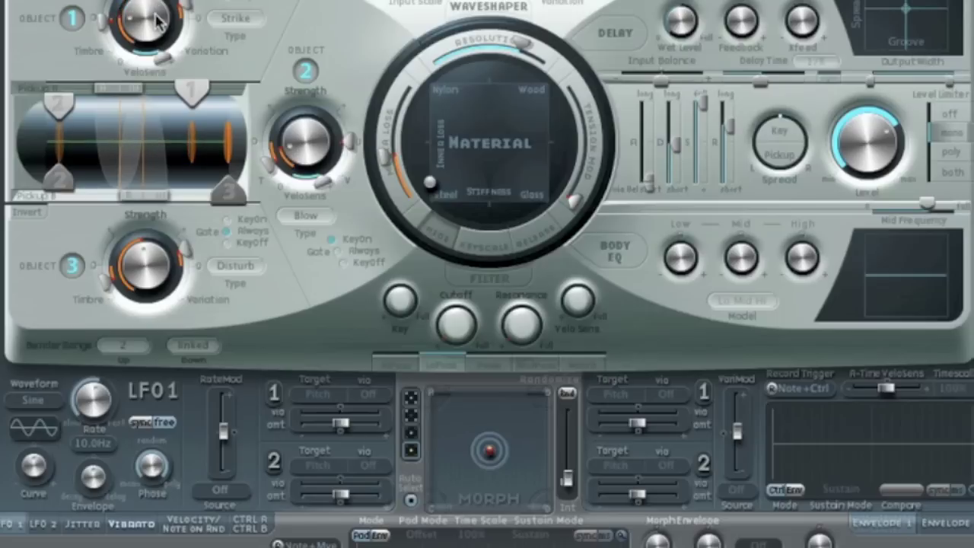
pyautogui.moveTo(302, 153); pyautogui.dragTo(302, 152)
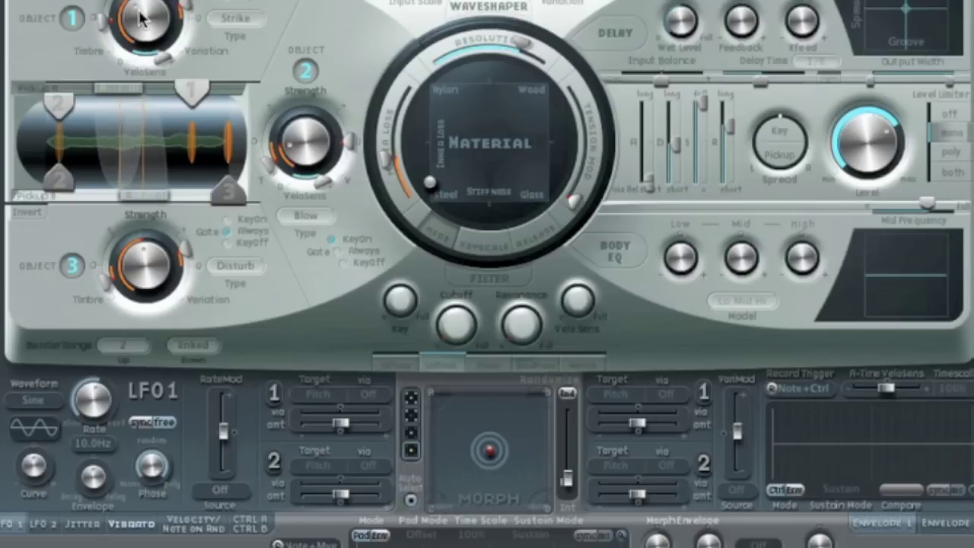
# Set Object 3's type to Bouncing and make a slight Strength adjustment on Object 2
pyautogui.click(232, 266)
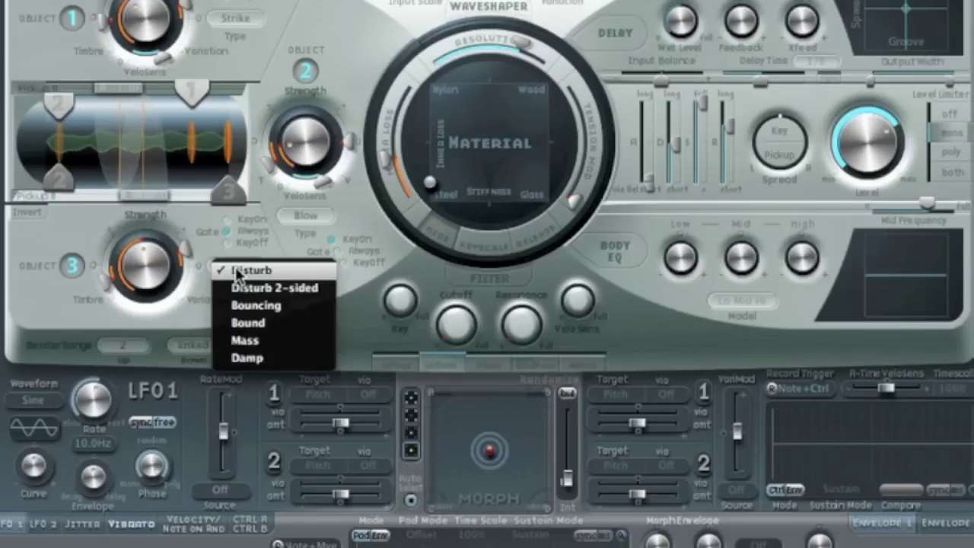
pyautogui.click(251, 306)
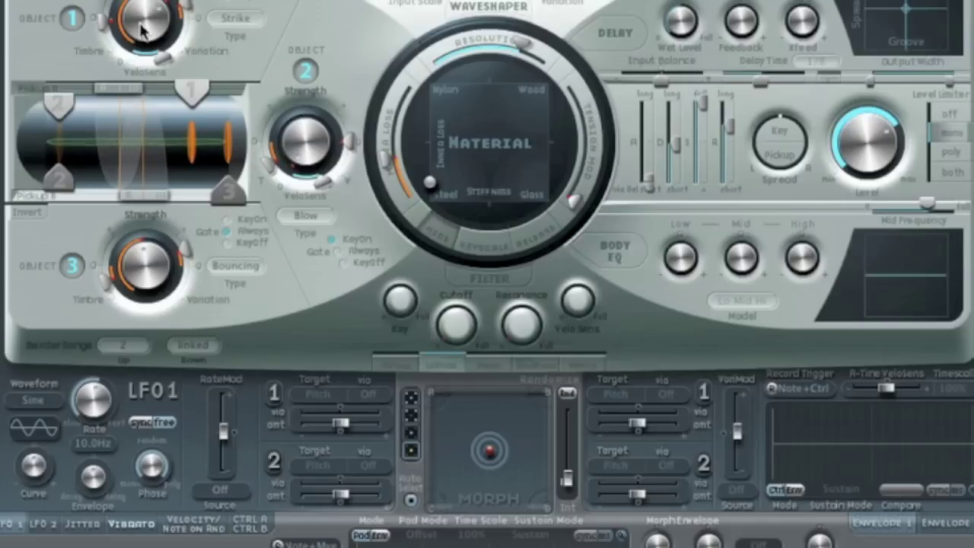
pyautogui.moveTo(300, 160); pyautogui.dragTo(300, 159)
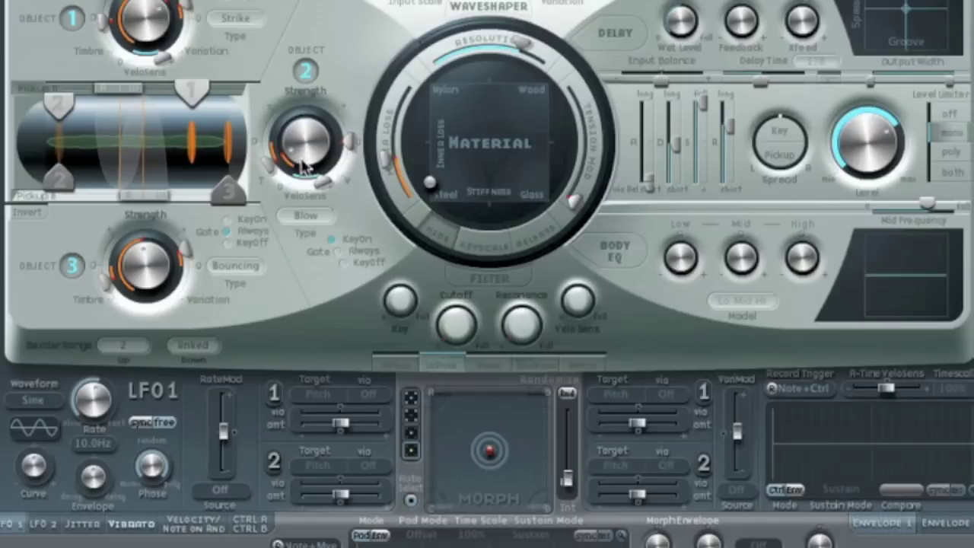
# Change Object 2's type to Bow and, after trying a position between Steel and Glass, place the Material point in the Steel corner
pyautogui.click(318, 220)
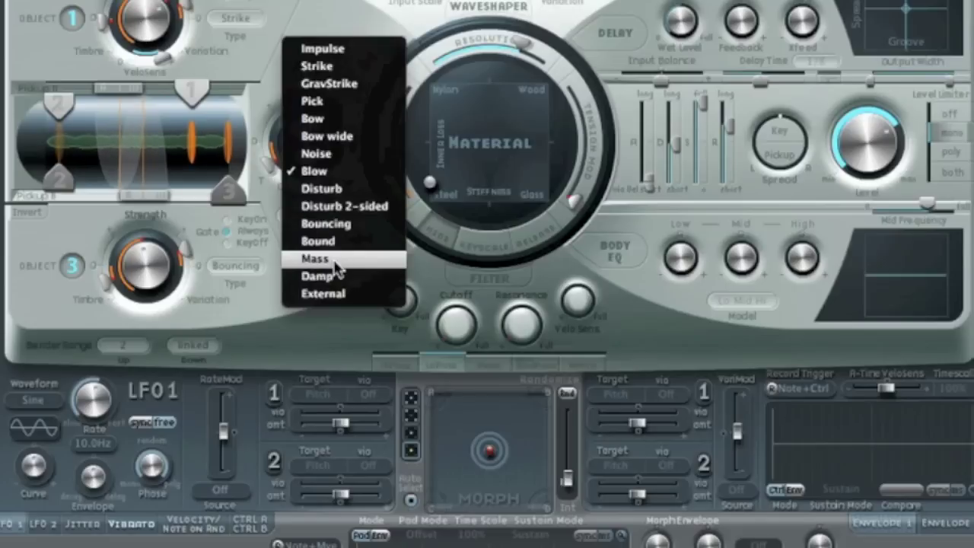
pyautogui.click(338, 125)
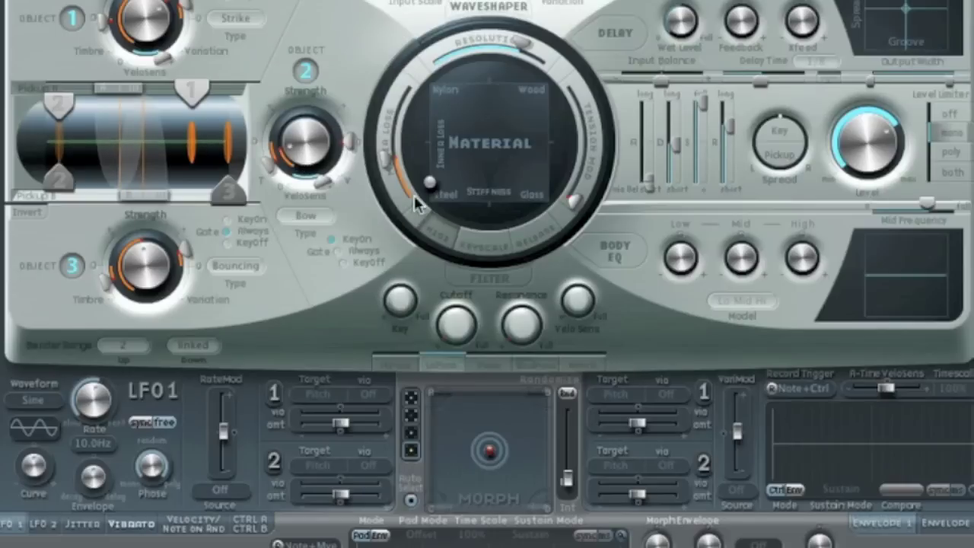
pyautogui.moveTo(431, 185)
pyautogui.mouseDown()
pyautogui.moveTo(431, 165)
pyautogui.moveTo(431, 197)
pyautogui.mouseUp()
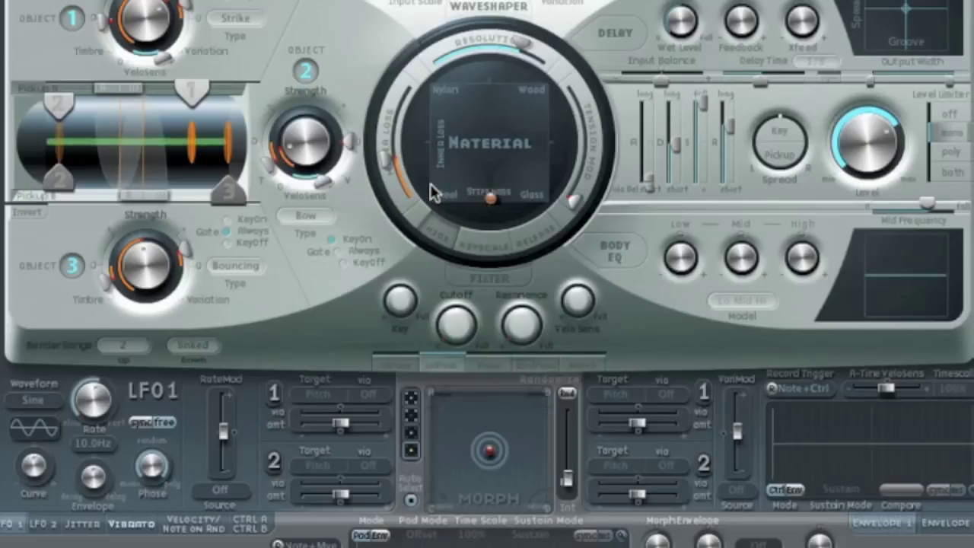
pyautogui.moveTo(491, 169)
pyautogui.mouseDown()
pyautogui.moveTo(492, 154)
pyautogui.moveTo(463, 196)
pyautogui.moveTo(441, 179)
pyautogui.mouseUp()
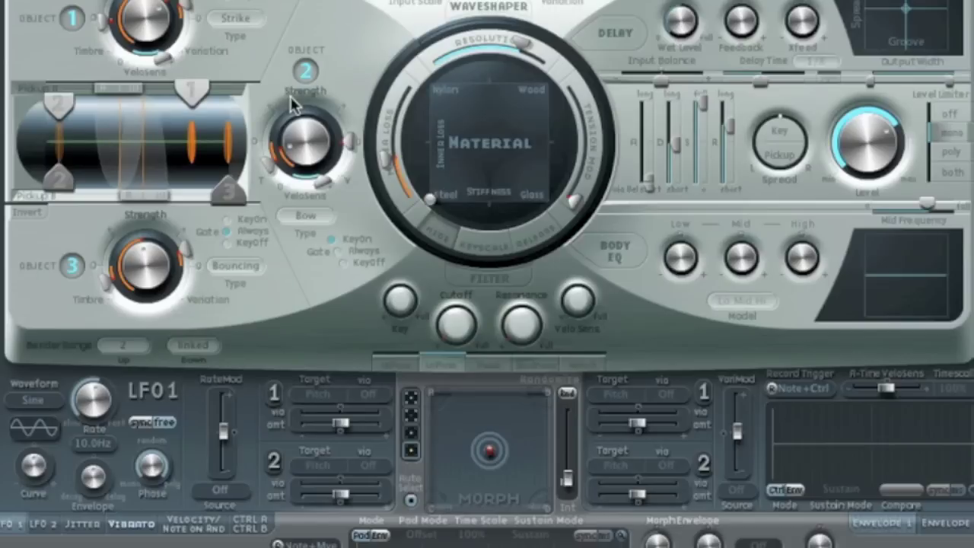
# Turn on Body EQ with the Ukulele 1 model, lower its Fine Structure and Shift, and compare with the EQ bypassed
pyautogui.click(614, 250)
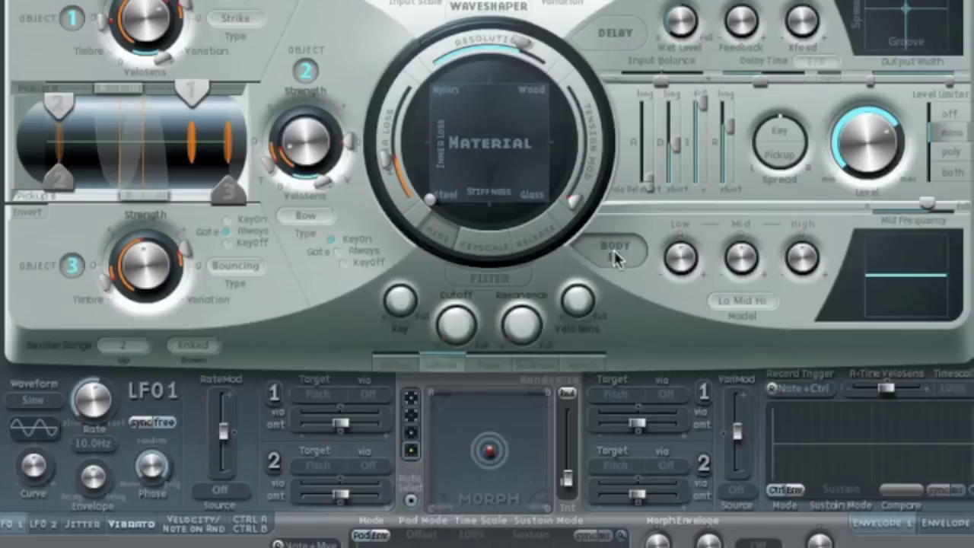
pyautogui.click(743, 305)
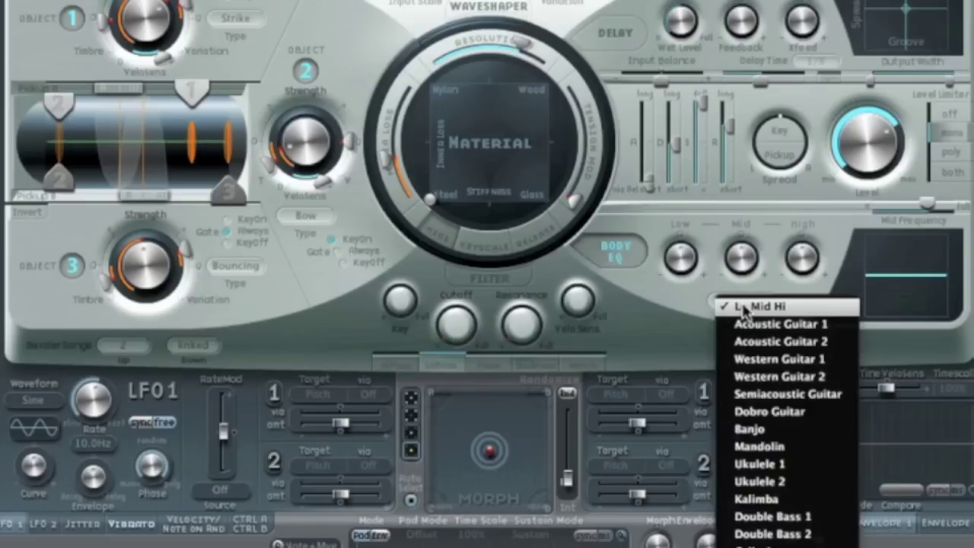
pyautogui.click(769, 472)
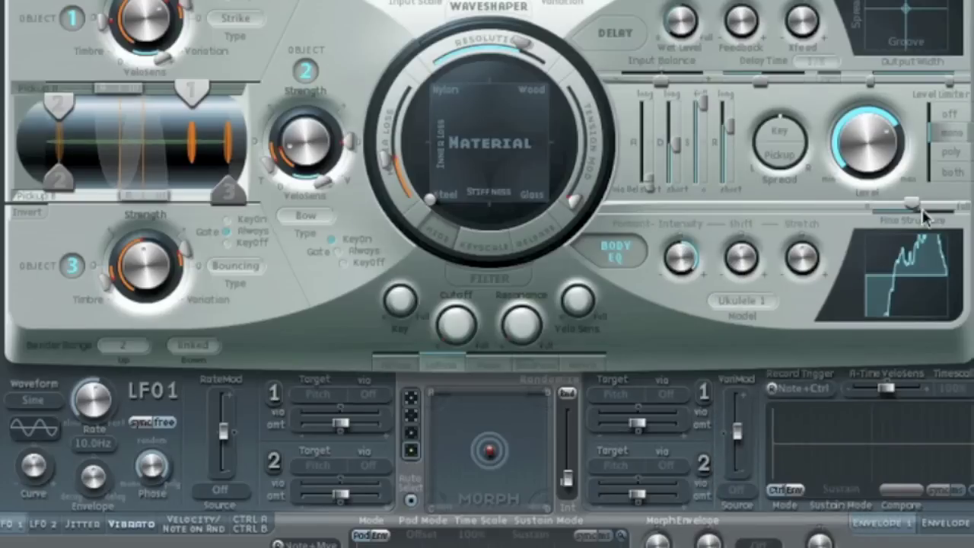
pyautogui.moveTo(913, 208); pyautogui.dragTo(899, 206)
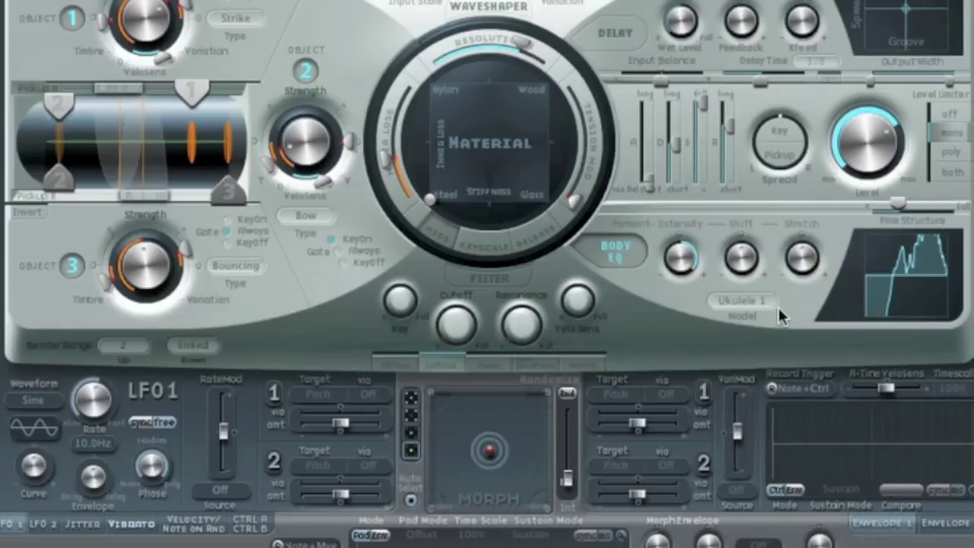
pyautogui.moveTo(739, 254); pyautogui.dragTo(731, 251)
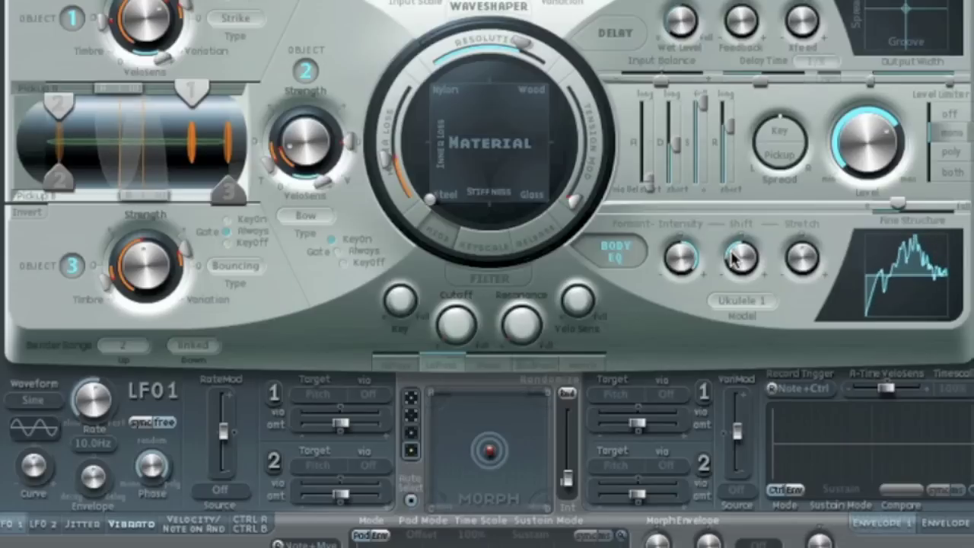
pyautogui.click(619, 255)
pyautogui.click(620, 255)
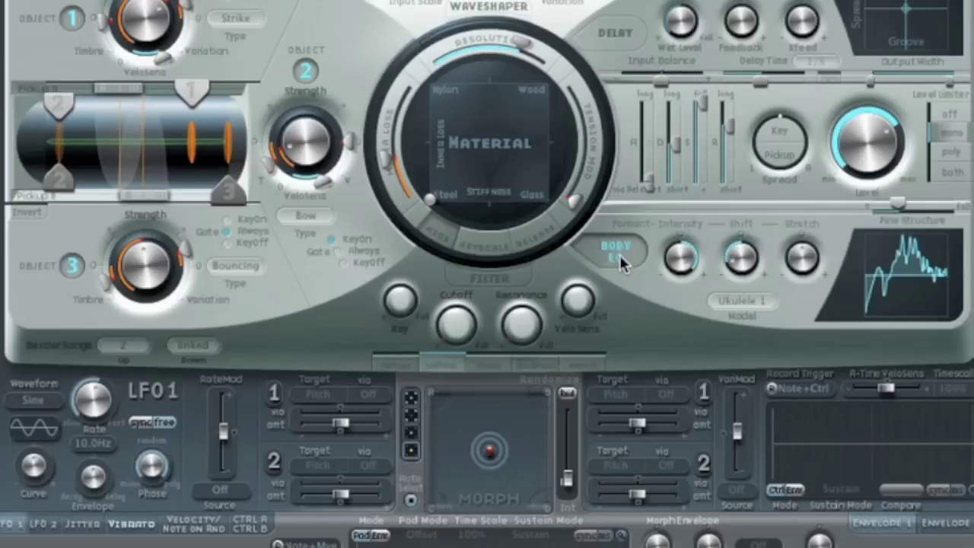
# Try the Dobro Guitar body model with Shift raised back near the centre and Fine Structure lowered further
pyautogui.click(735, 304)
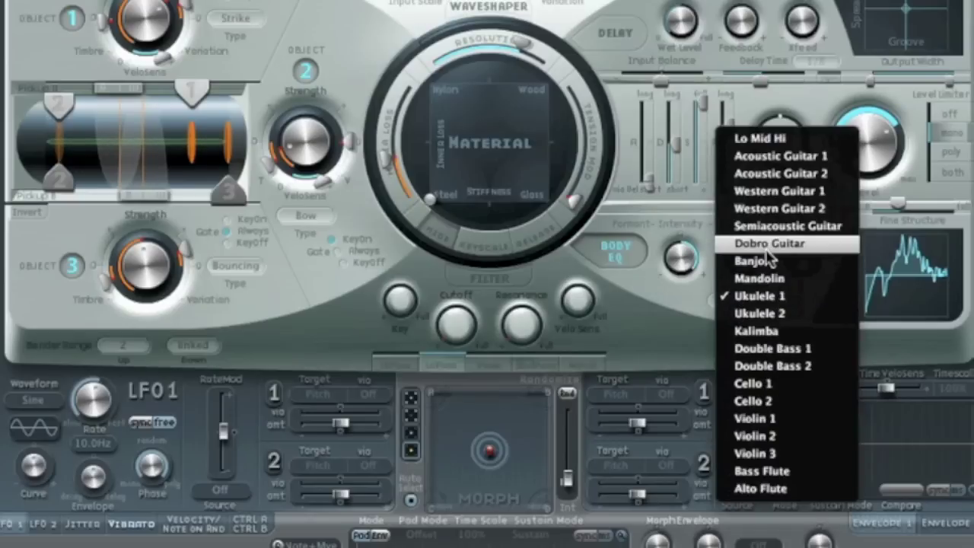
pyautogui.click(770, 254)
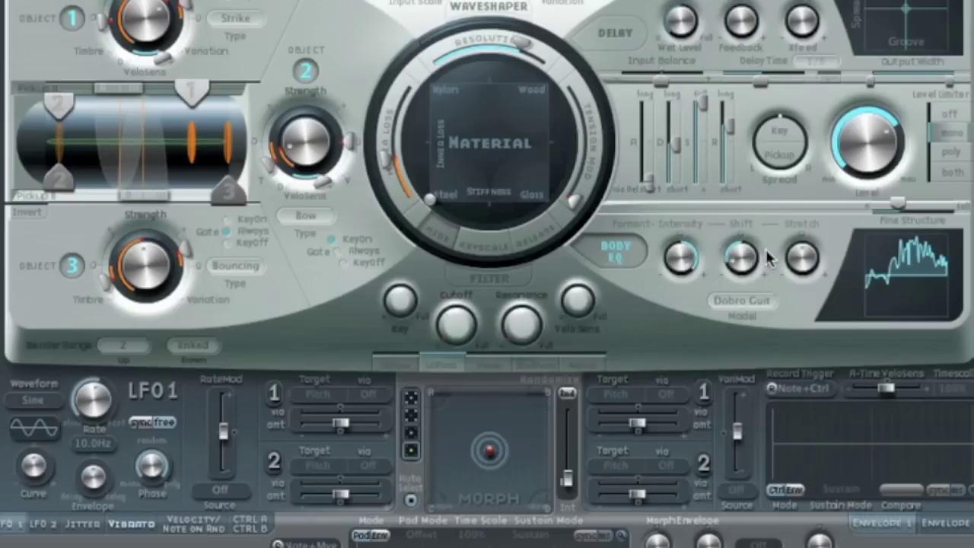
pyautogui.moveTo(744, 254); pyautogui.dragTo(745, 251)
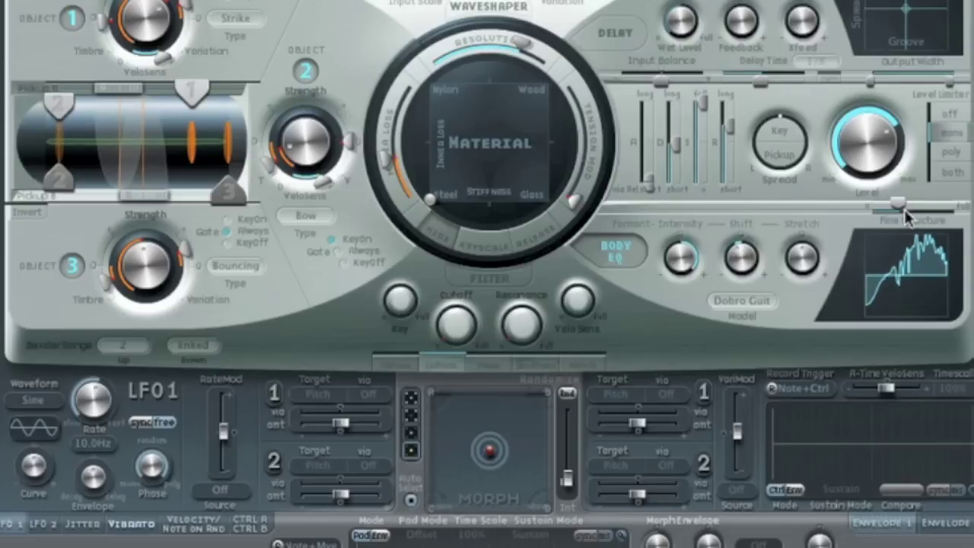
pyautogui.moveTo(899, 205)
pyautogui.mouseDown()
pyautogui.moveTo(915, 205)
pyautogui.moveTo(880, 206)
pyautogui.mouseUp()
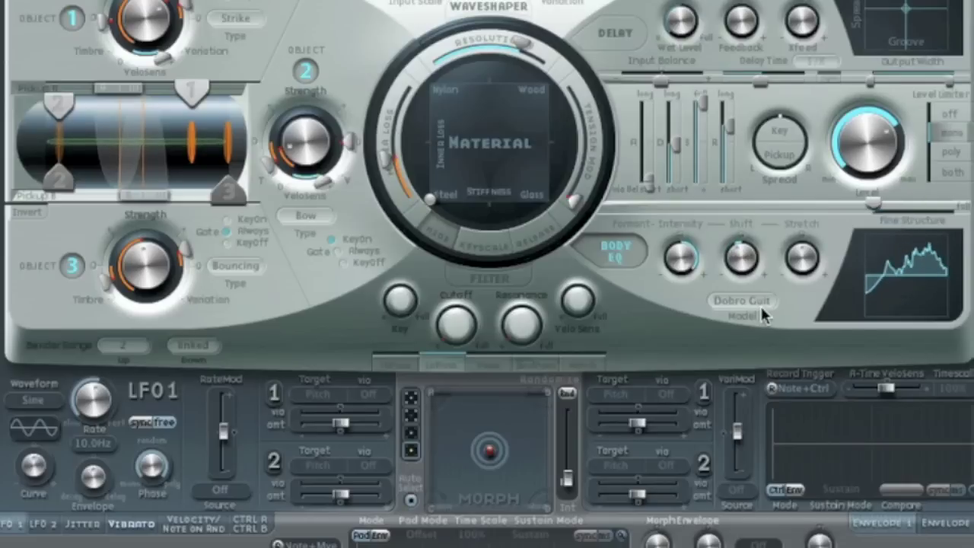
# Switch the Body EQ model to Lo Mid Hi, boost the Mid band, and lower the Mid Frequency
pyautogui.click(763, 311)
pyautogui.click(760, 192)
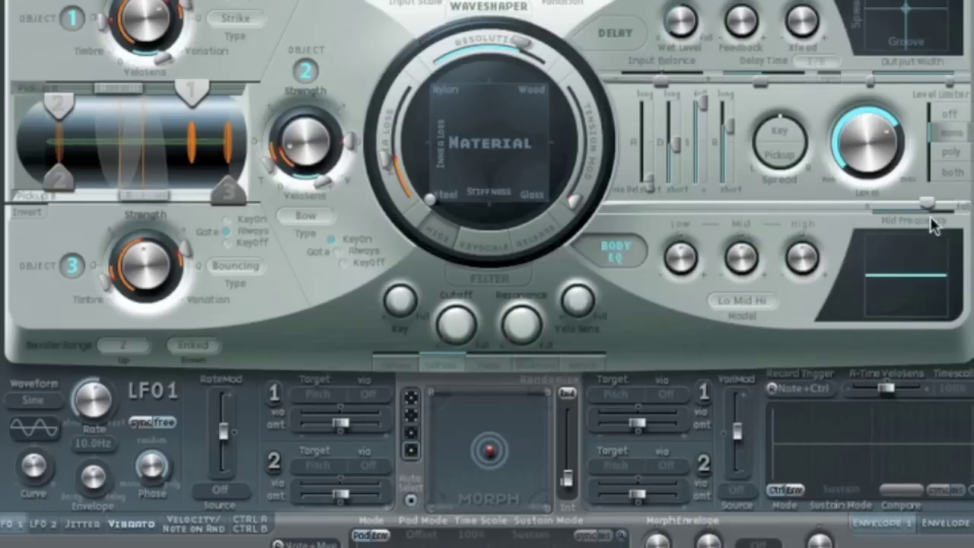
pyautogui.moveTo(746, 265); pyautogui.dragTo(746, 259)
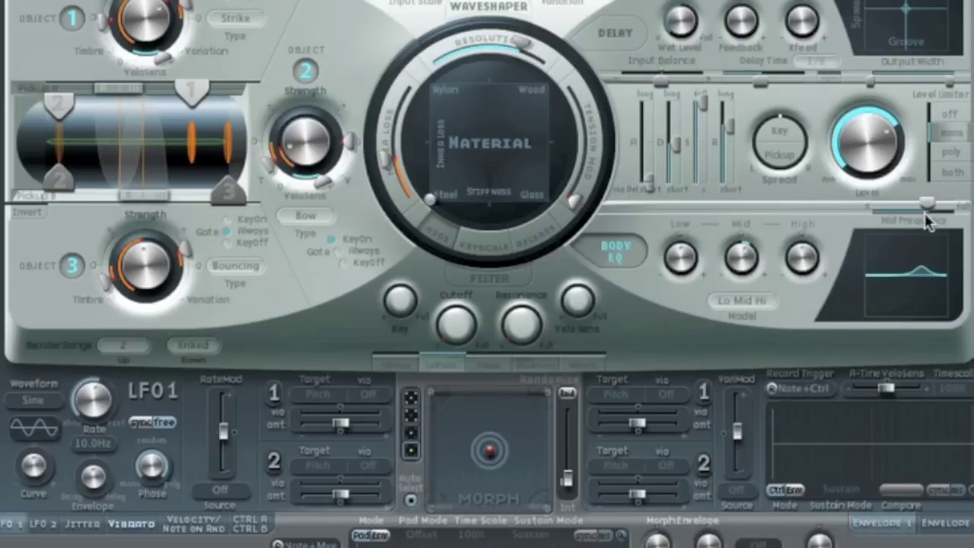
pyautogui.moveTo(924, 203); pyautogui.dragTo(923, 201)
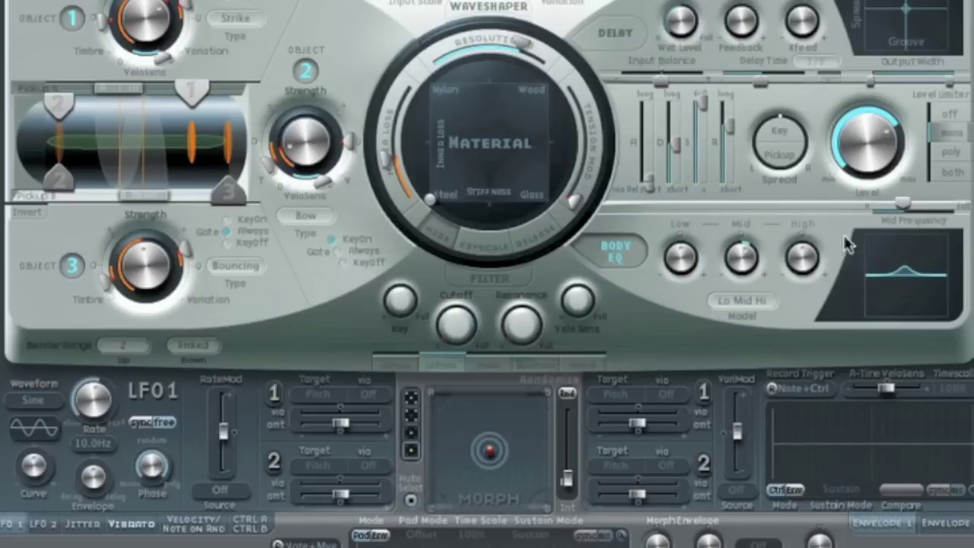
pyautogui.moveTo(745, 258); pyautogui.dragTo(754, 262)
pyautogui.moveTo(917, 204); pyautogui.dragTo(913, 207)
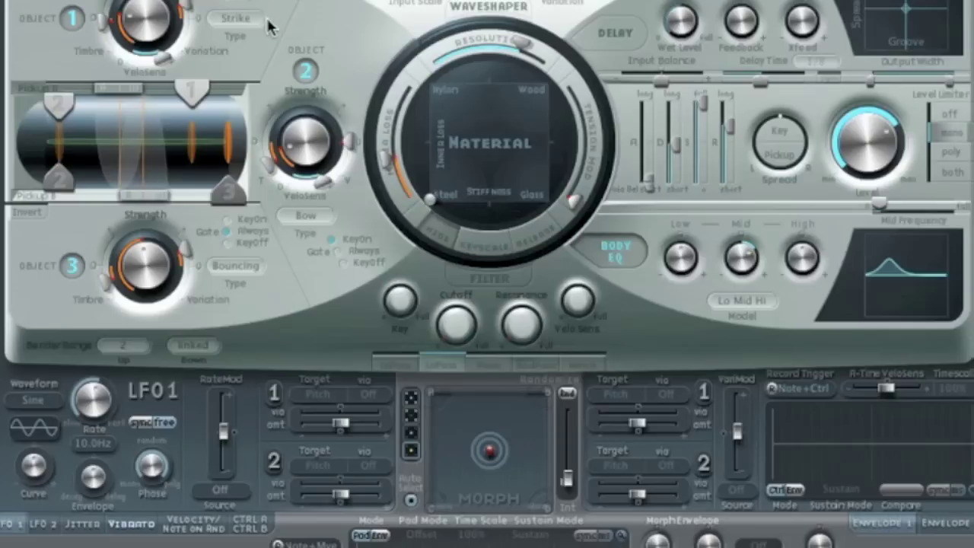
# Change Object 1's type to Pick and enable the Delay and Waveshaper
pyautogui.click(242, 19)
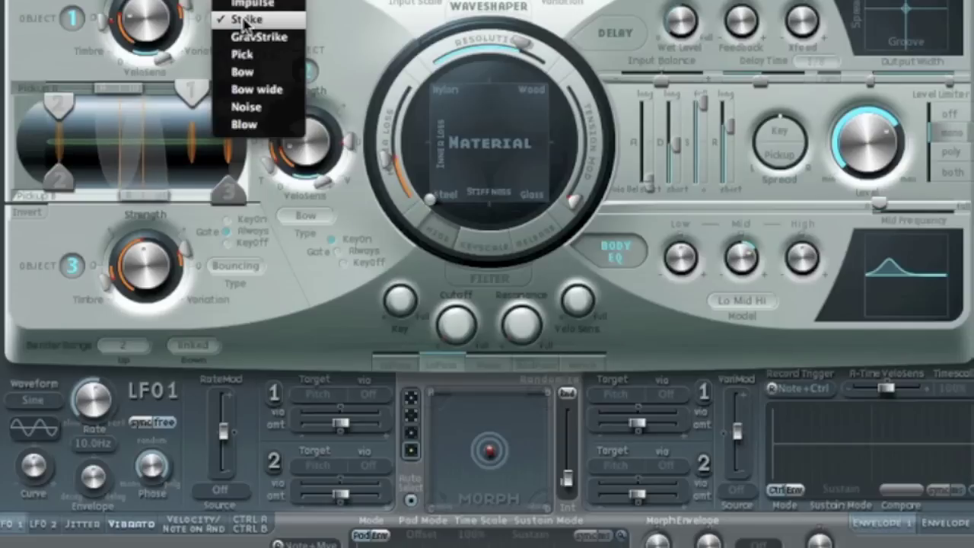
pyautogui.click(248, 53)
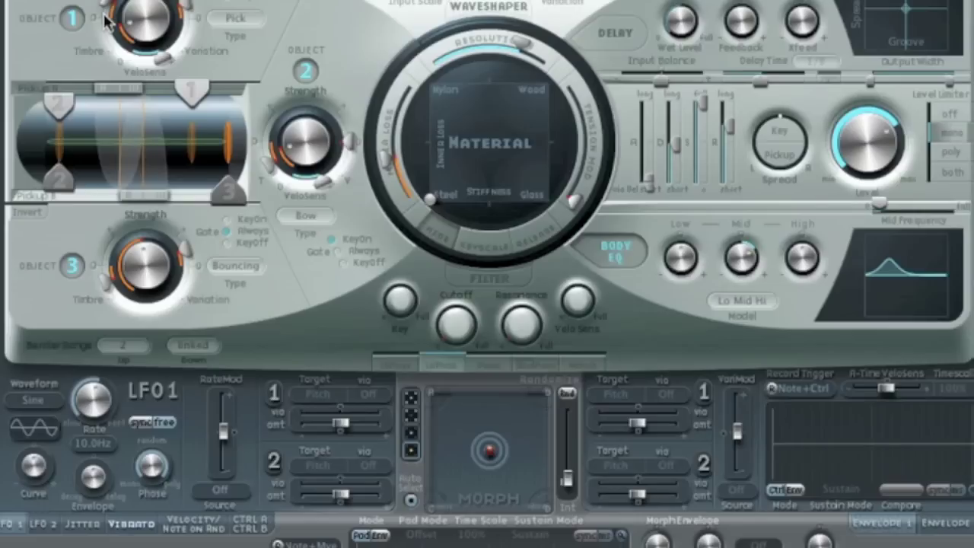
pyautogui.click(620, 32)
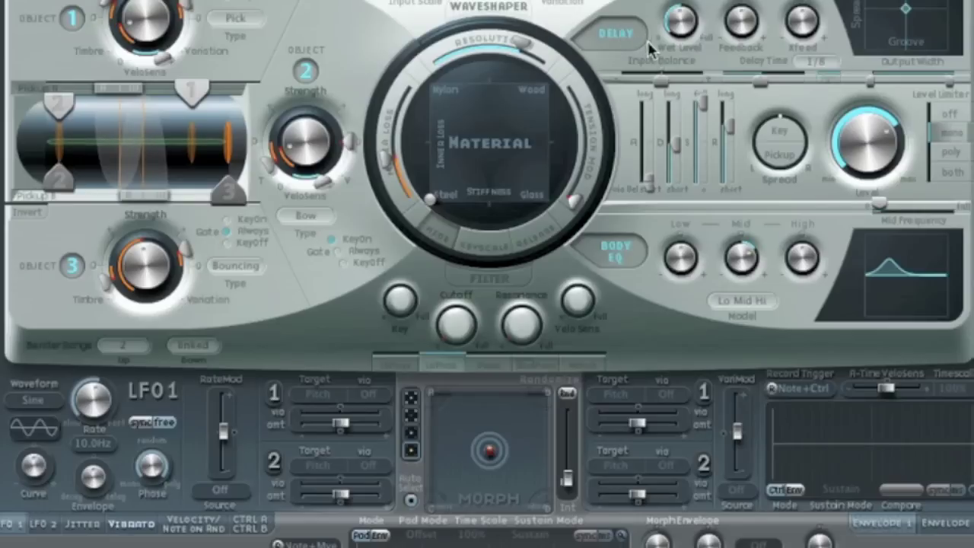
pyautogui.click(499, 6)
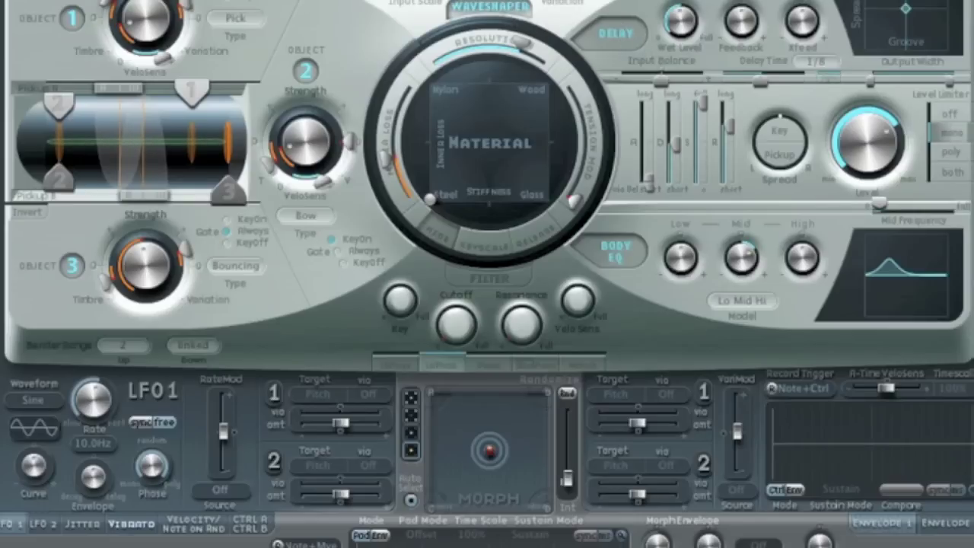